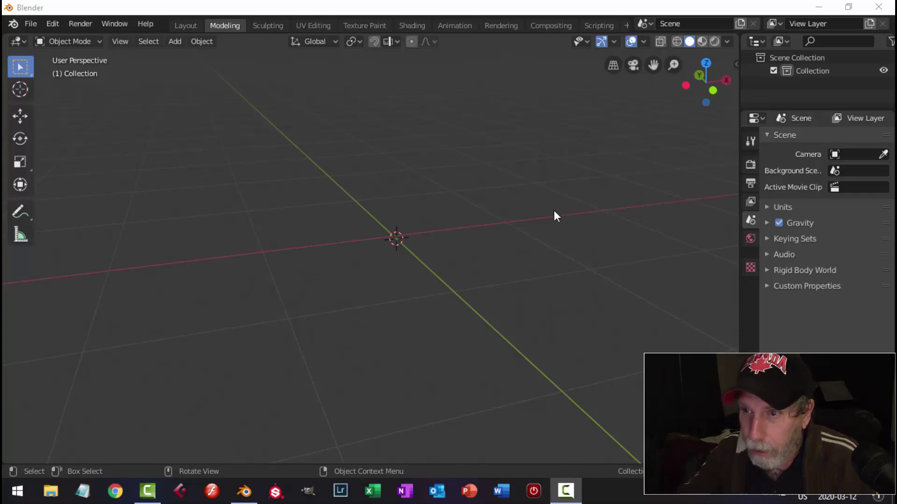
# Step: In front view, add a Circle mesh with 12 vertices
pyautogui.click(424, 180)
pyautogui.press('KP_1')
pyautogui.scroll(2, 434, 182)
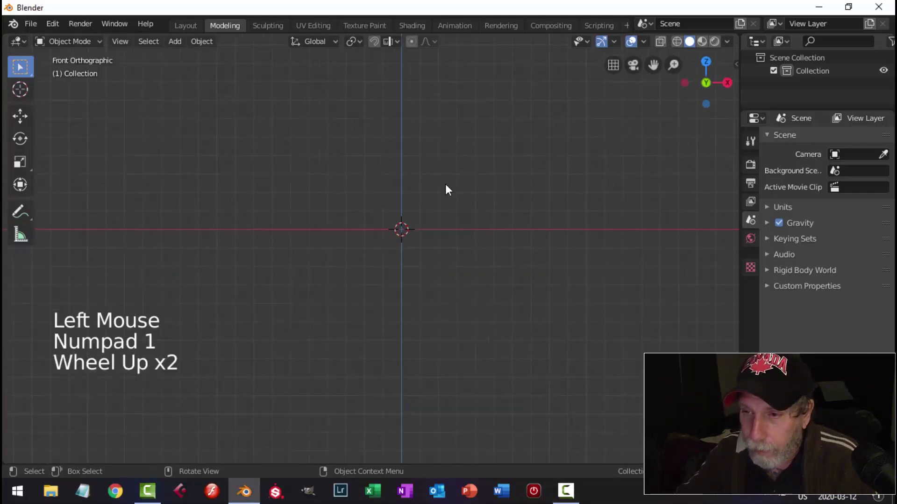
pyautogui.hotkey('shift', 'a')
pyautogui.click(494, 208)
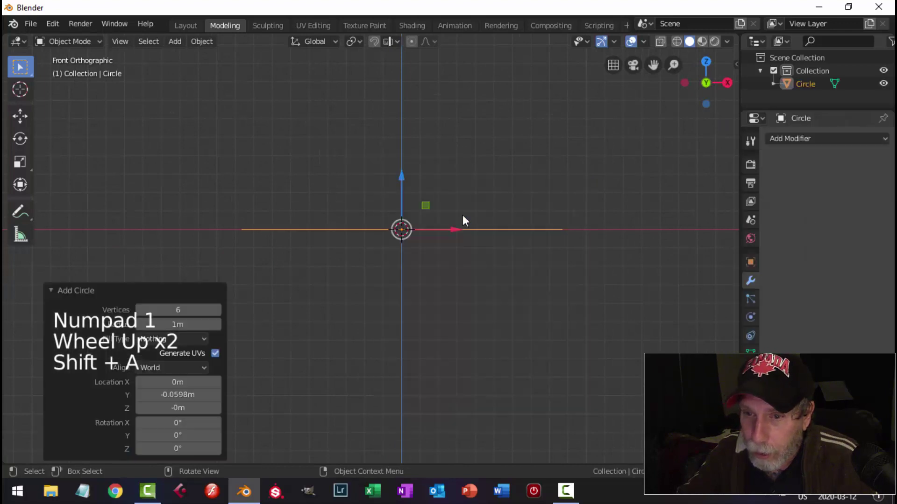
pyautogui.click(178, 310)
pyautogui.write('12')
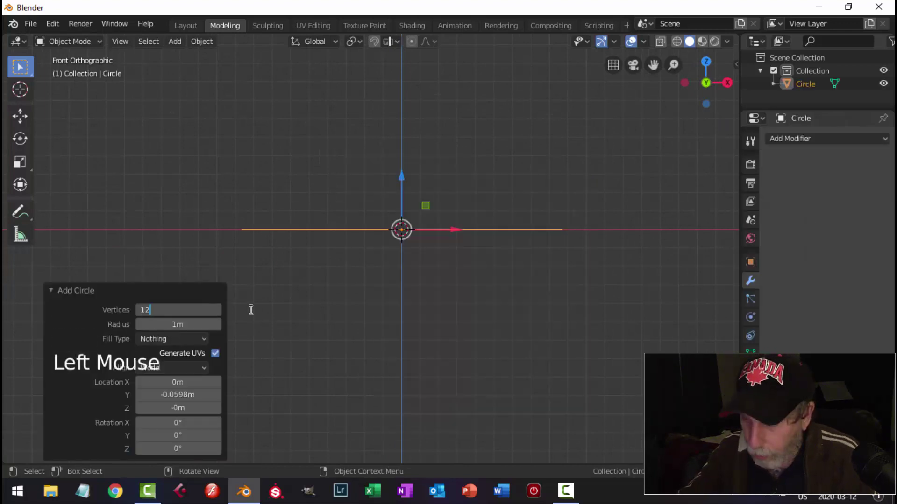
pyautogui.press('Return')
# Step: In Edit Mode, rotate the circle 90° around X so it stands upright
pyautogui.press('Tab')
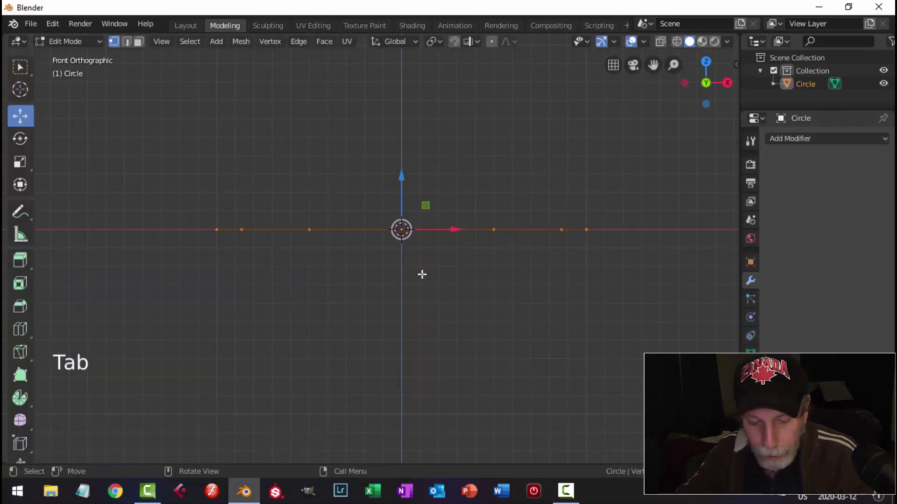
pyautogui.press('r')
pyautogui.press('x')
pyautogui.press('9')
pyautogui.press('0')
pyautogui.press('Return')
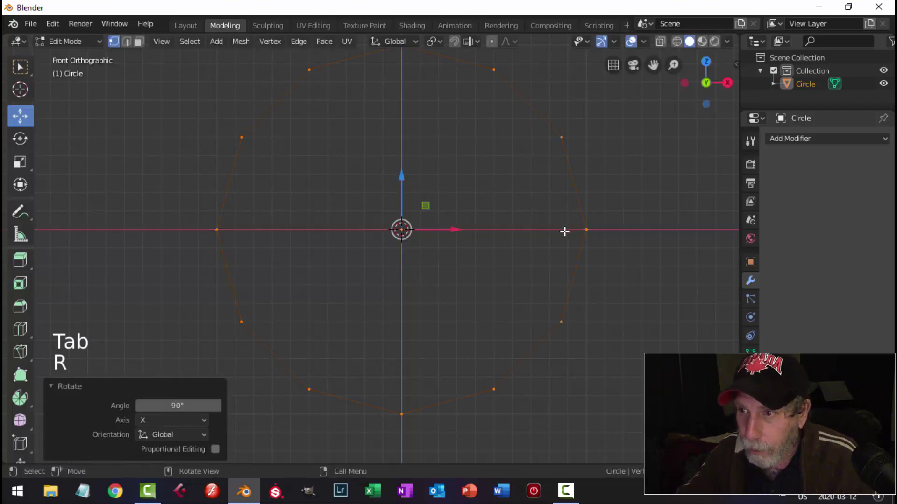
# Step: Extrude the circle's edge and scale it inward to 0.146
pyautogui.scroll(-3, 562, 232)
pyautogui.press('e')
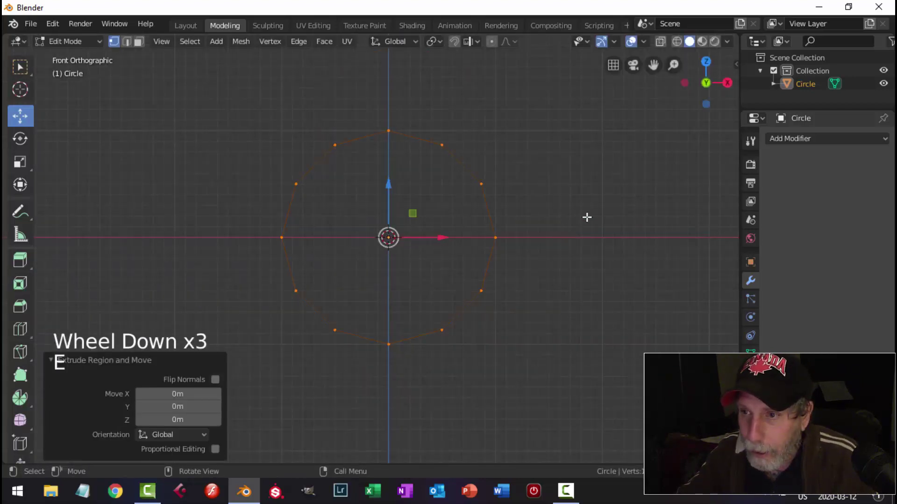
pyautogui.press('s')
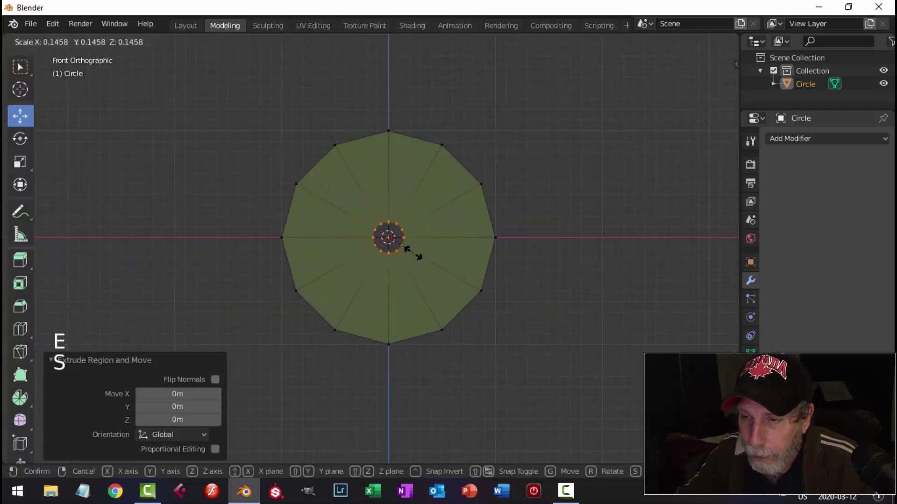
pyautogui.click(410, 251)
# Step: Switch the viewport shading lighting to Studio
pyautogui.click(727, 41)
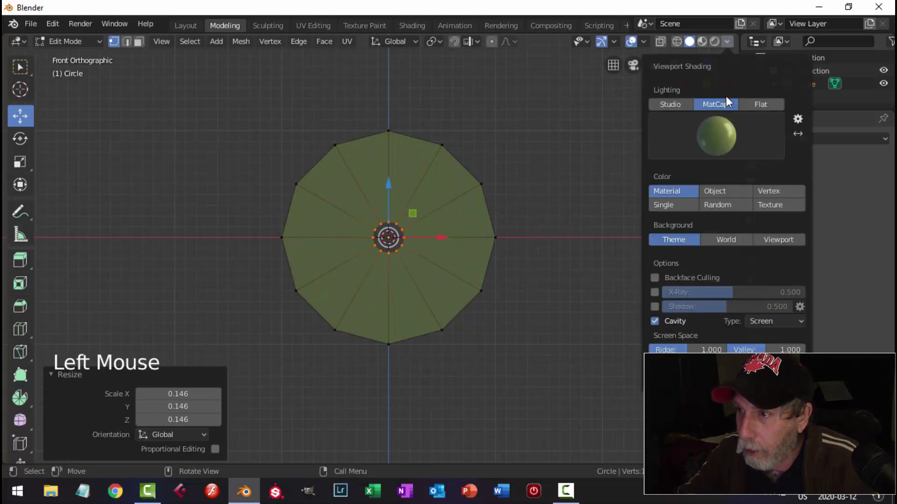
pyautogui.click(668, 103)
pyautogui.scroll(4, 501, 218)
pyautogui.scroll(2, 541, 174)
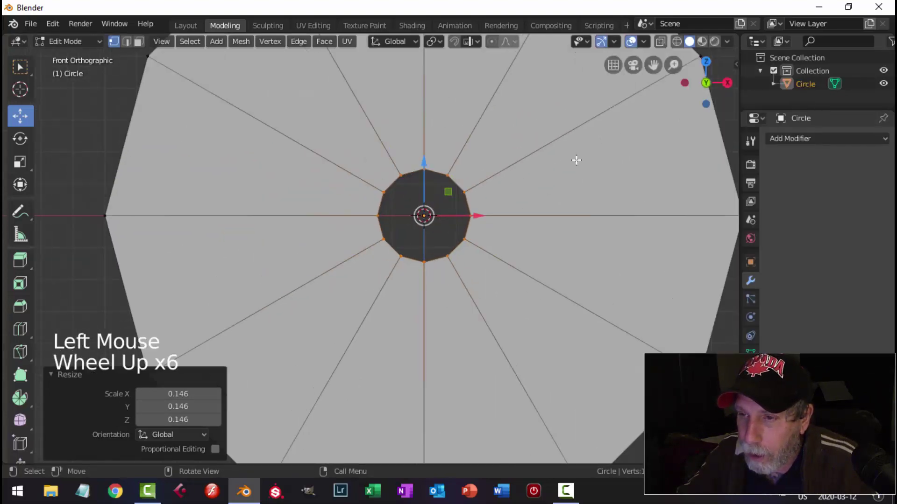
# Step: Scale the inner ring further inward to 0.122
pyautogui.press('s')
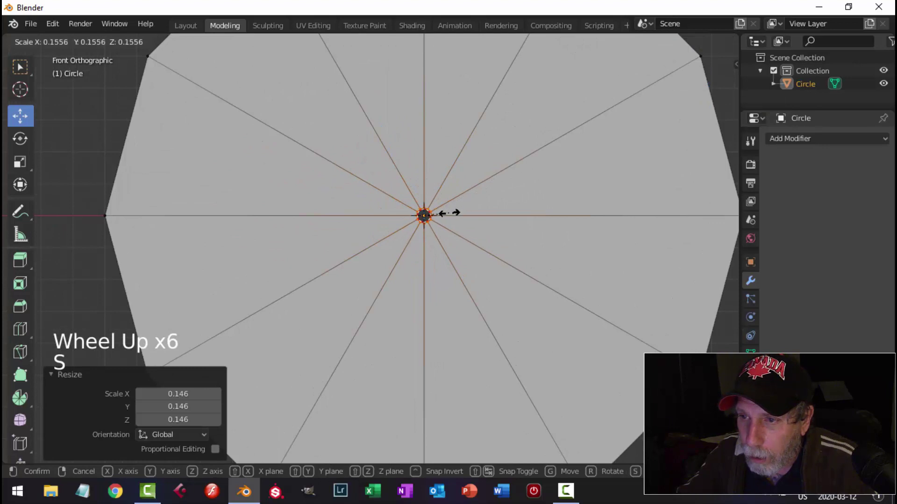
pyautogui.click(448, 214)
pyautogui.scroll(-5, 513, 210)
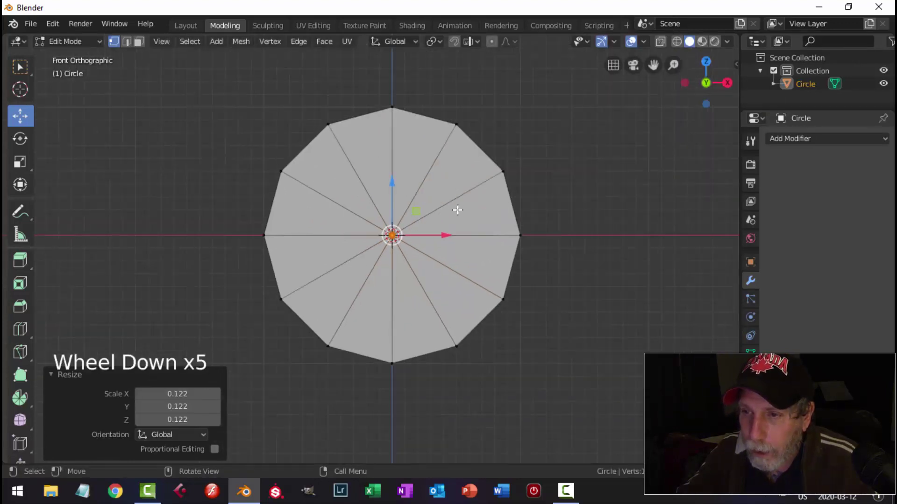
# Step: Add six evenly spaced concentric loop cuts to the disc
pyautogui.hotkey('ctrl', 'r')
pyautogui.scroll(5, 454, 205)
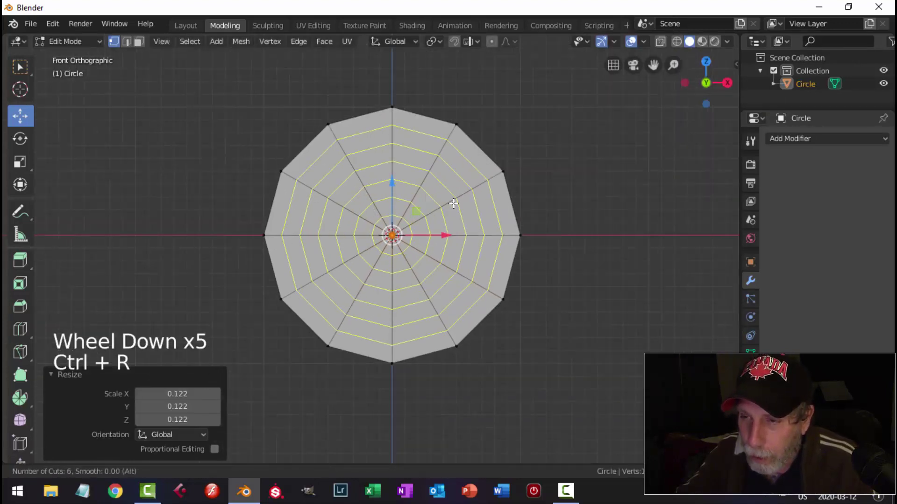
pyautogui.click(453, 203)
pyautogui.rightClick(480, 196)
# Step: Box-select the centre vertices and turn on Proportional Editing
pyautogui.hotkey('alt', 'a')
pyautogui.scroll(4, 481, 207)
pyautogui.scroll(1, 480, 206)
pyautogui.scroll(-4, 478, 204)
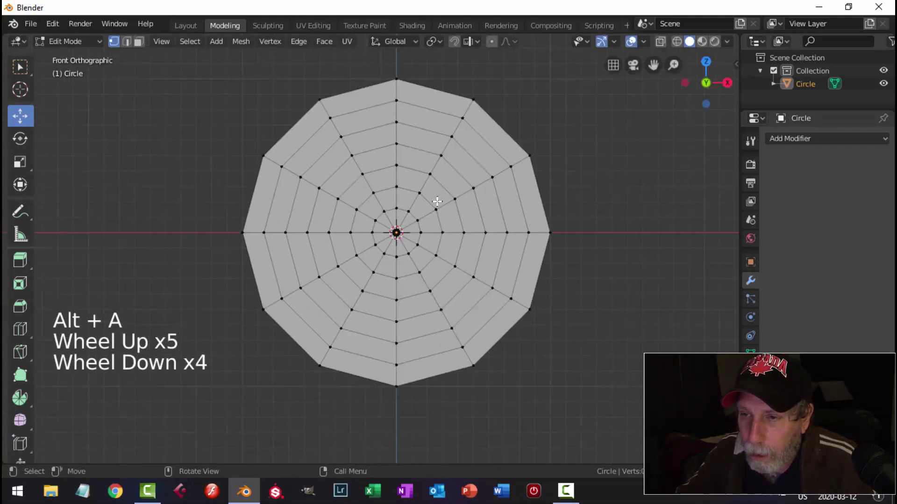
pyautogui.scroll(1, 436, 202)
pyautogui.scroll(10, 417, 228)
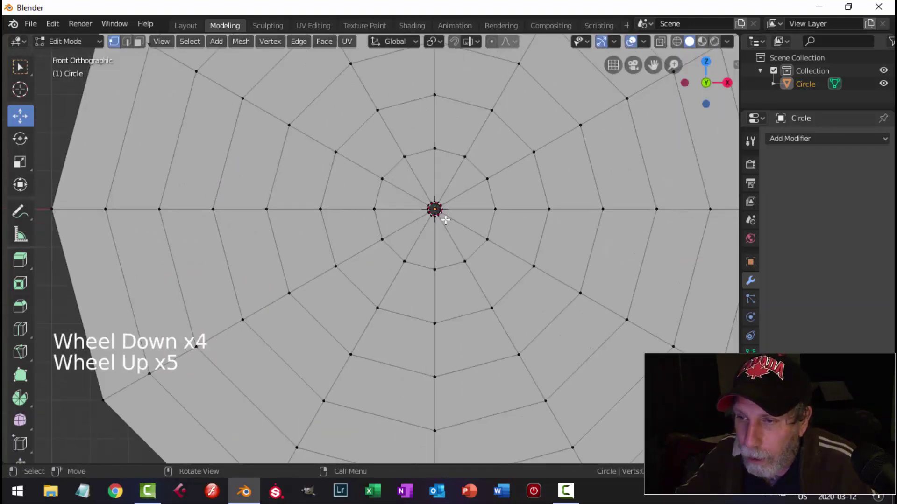
pyautogui.keyDown('shift'); pyautogui.moveTo(544, 172); pyautogui.dragTo(435, 211, button='middle'); pyautogui.keyUp('shift')
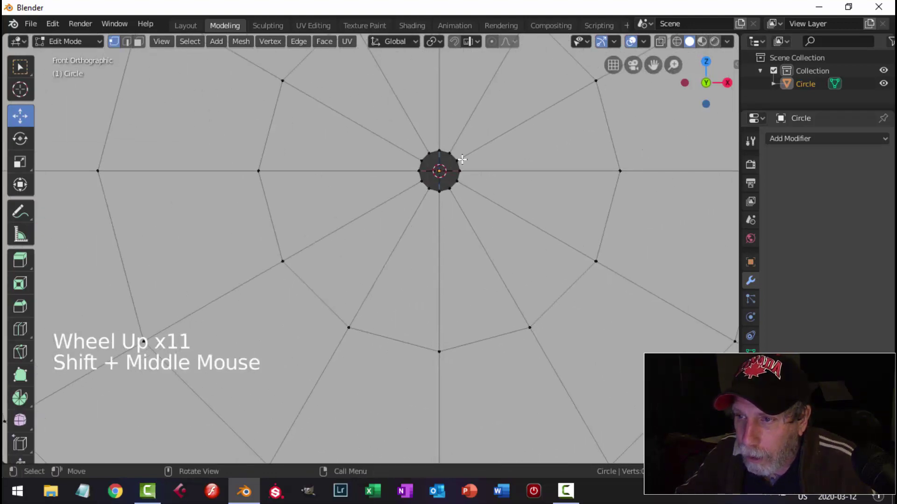
pyautogui.press('b')
pyautogui.scroll(-11, 495, 224)
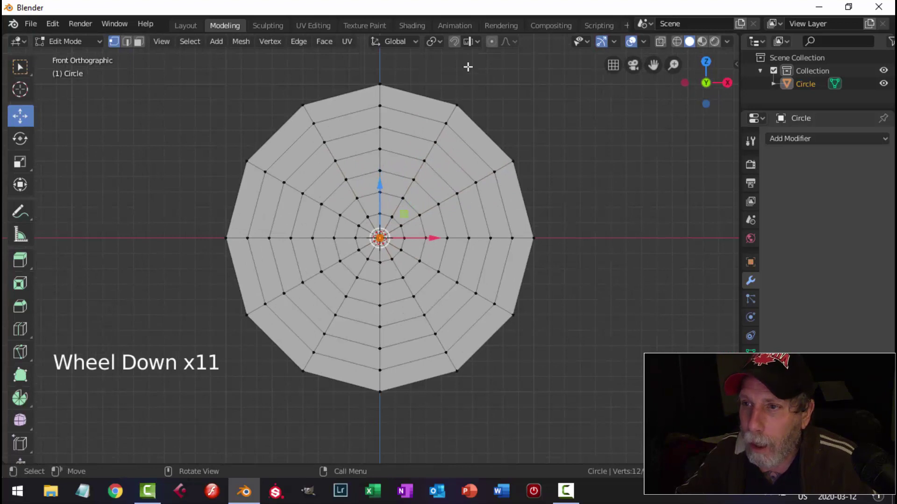
pyautogui.click(492, 41)
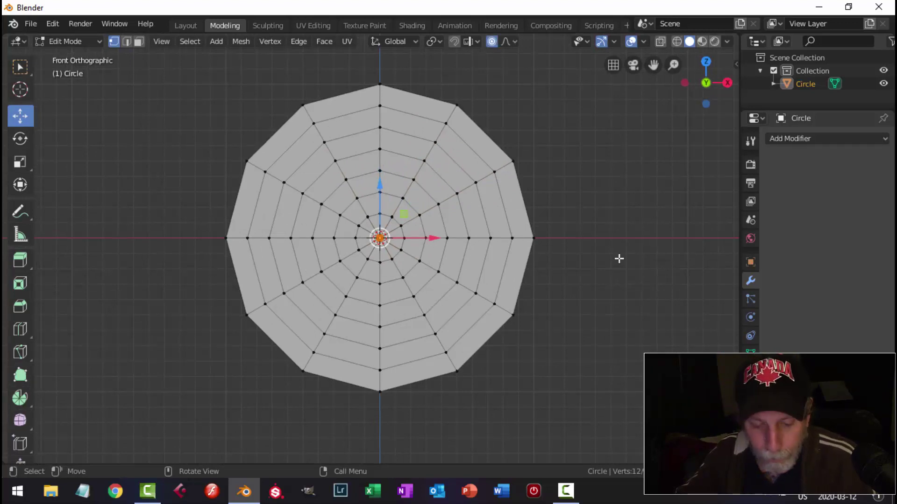
# Step: Rotate the centre -28.8° around Y with a large falloff to swirl the disc
pyautogui.press('r')
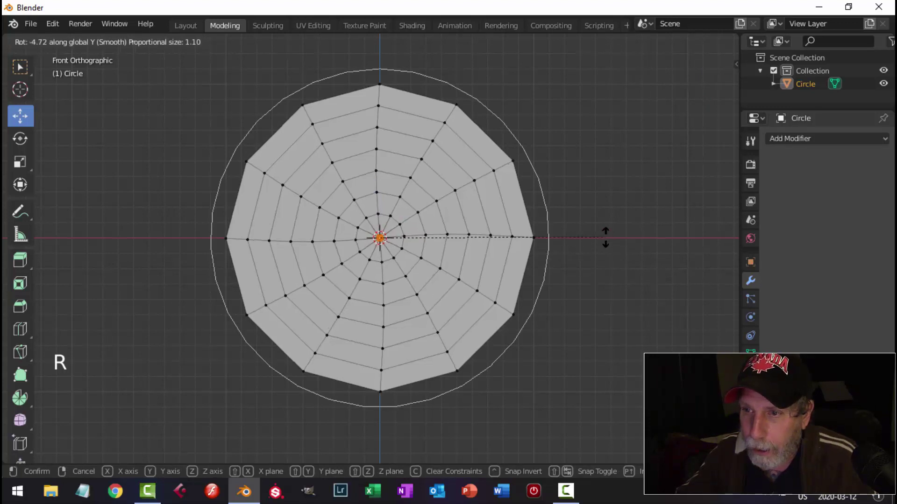
pyautogui.scroll(2, 594, 211)
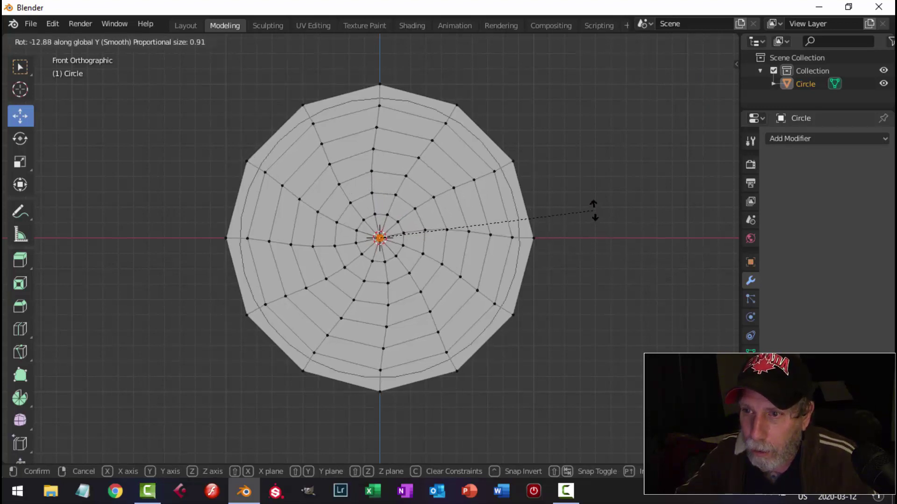
pyautogui.scroll(-3, 590, 205)
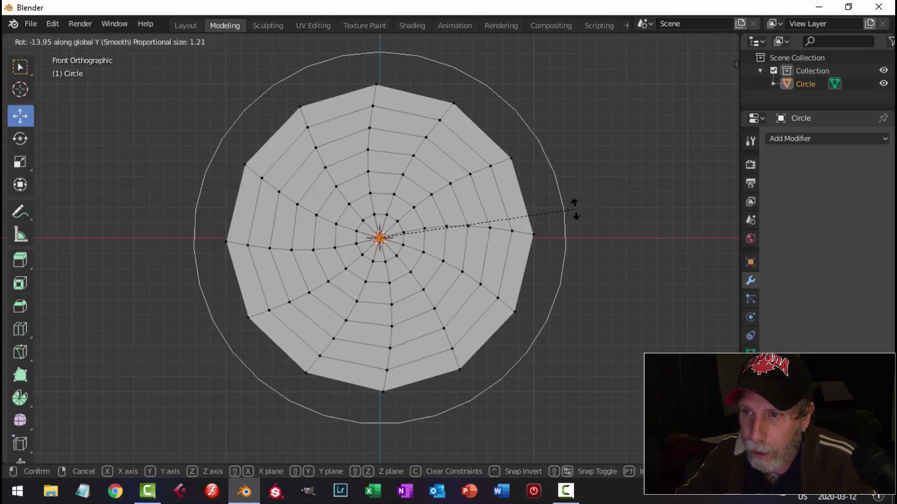
pyautogui.scroll(-2, 574, 208)
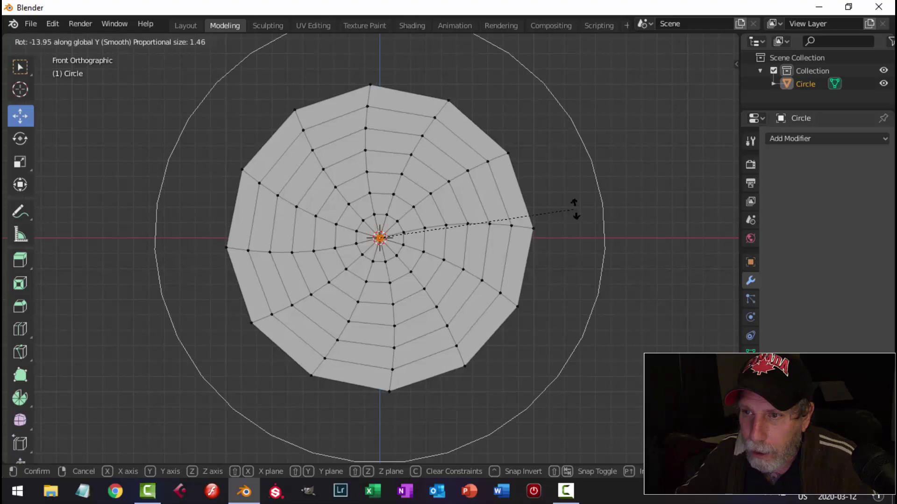
pyautogui.click(512, 181)
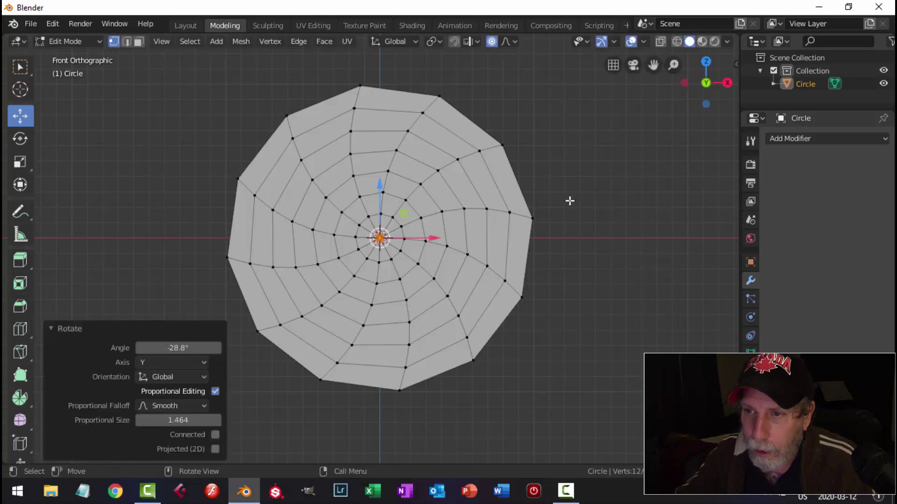
pyautogui.hotkey('alt', 'a')
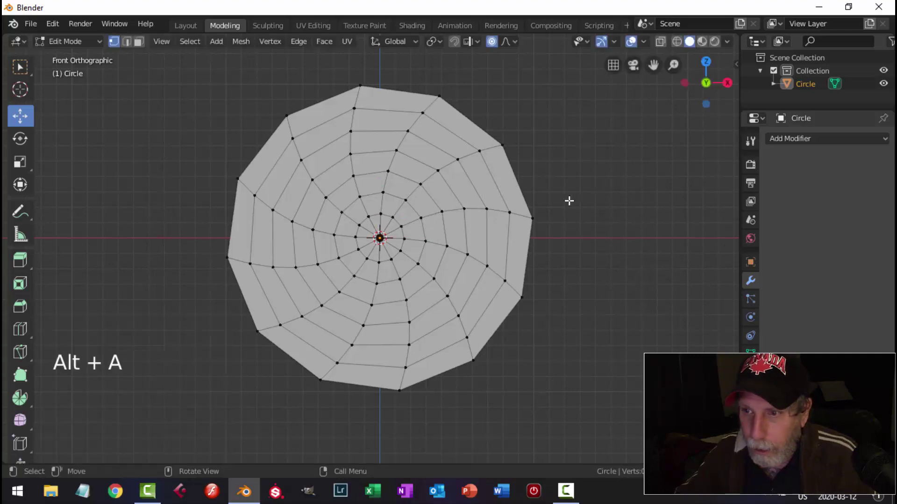
# Step: Turn off Proportional Editing and tilt the view to a perspective angle
pyautogui.click(491, 41)
pyautogui.scroll(2, 402, 185)
pyautogui.moveTo(405, 151); pyautogui.dragTo(400, 200, button='middle')
pyautogui.scroll(-4, 403, 185)
pyautogui.scroll(4, 400, 200)
pyautogui.keyDown('shift'); pyautogui.moveTo(406, 240); pyautogui.dragTo(414, 207, button='middle'); pyautogui.keyUp('shift')
pyautogui.scroll(-2, 402, 144)
# Step: In face select mode, select one curved strip of faces from centre to rim
pyautogui.press('3')
pyautogui.scroll(3, 399, 218)
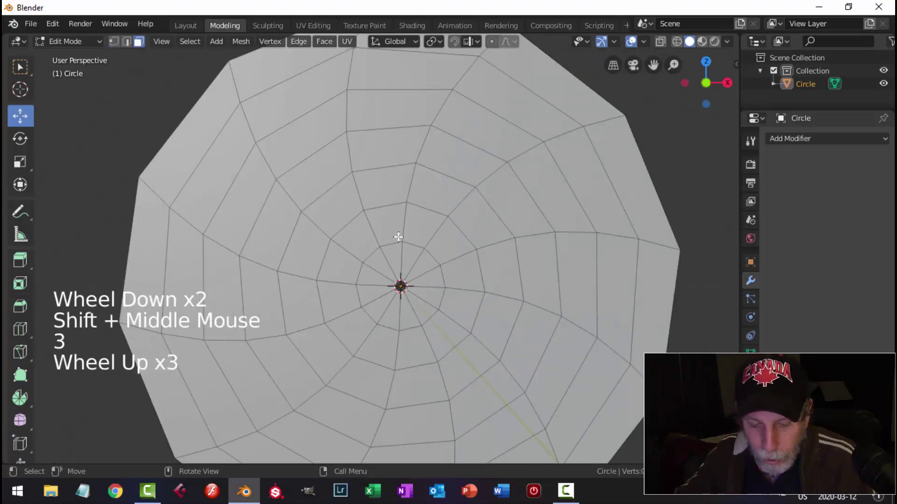
pyautogui.press('c')
pyautogui.moveTo(396, 245)
pyautogui.mouseDown()
pyautogui.moveTo(392, 136)
pyautogui.moveTo(413, 84)
pyautogui.mouseUp()
pyautogui.press('Escape')
pyautogui.scroll(-2, 416, 96)
pyautogui.keyDown('shift'); pyautogui.moveTo(420, 112); pyautogui.dragTo(418, 124, button='middle'); pyautogui.keyUp('shift')
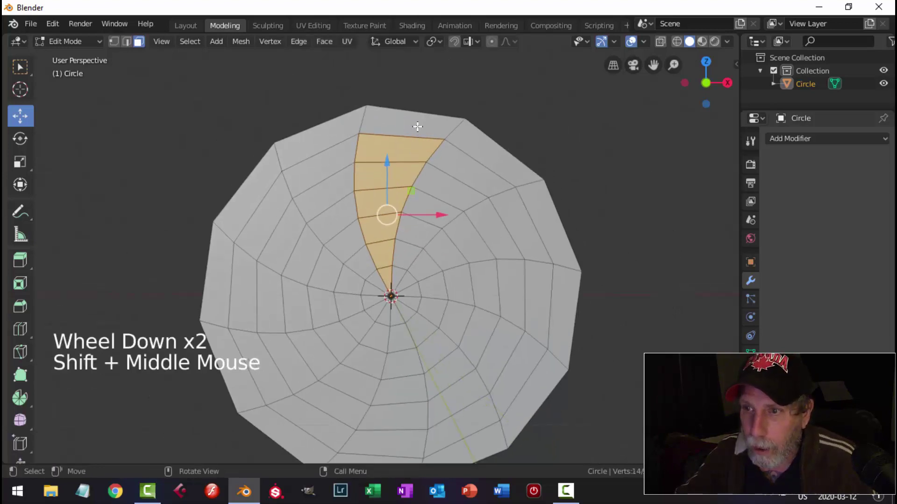
pyautogui.keyDown('shift'); pyautogui.click(418, 124); pyautogui.keyUp('shift')
pyautogui.scroll(2, 465, 213)
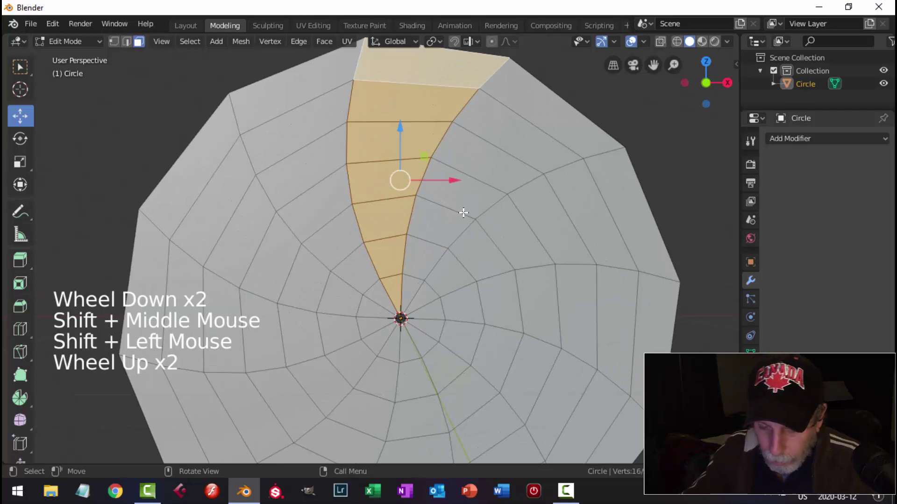
# Step: Invert the selection and delete those faces, keeping only the blade strip
pyautogui.hotkey('ctrl', 'i')
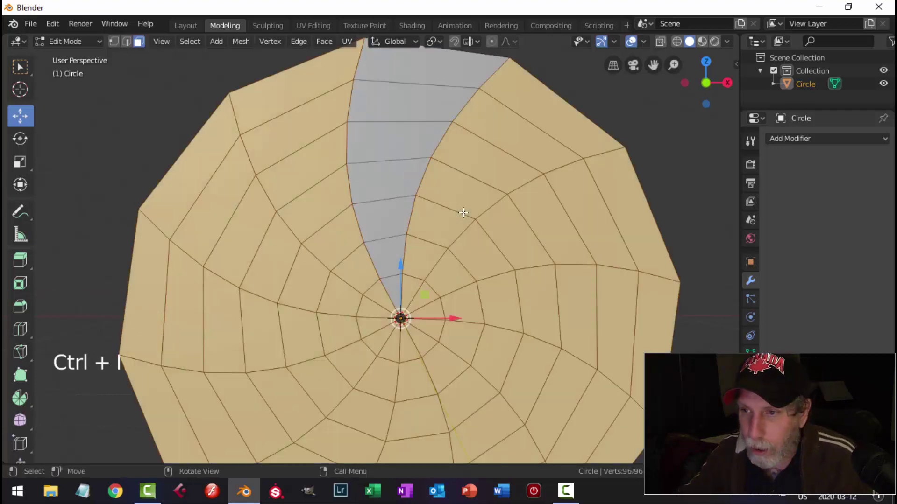
pyautogui.press('x')
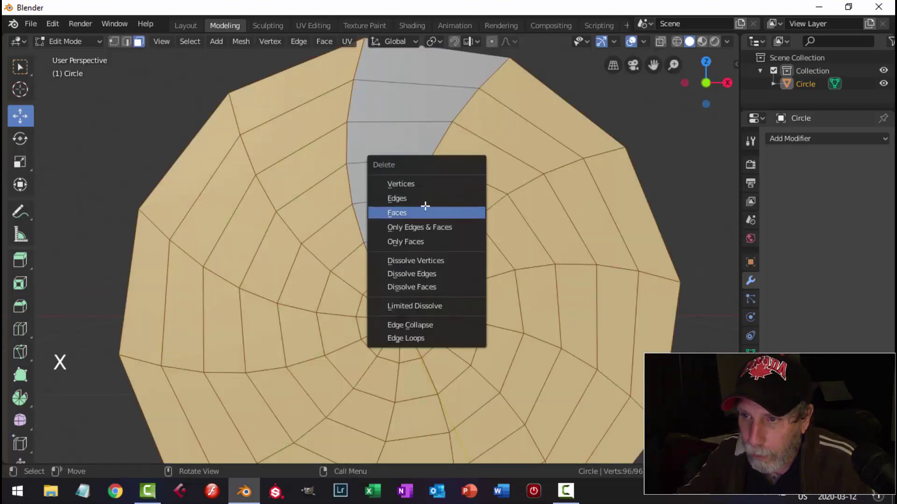
pyautogui.click(448, 212)
pyautogui.scroll(-2, 467, 201)
pyautogui.press('a')
pyautogui.keyDown('shift'); pyautogui.moveTo(481, 200); pyautogui.dragTo(490, 248, button='middle'); pyautogui.keyUp('shift')
pyautogui.scroll(2, 372, 242)
# Step: Extrude the blade strip along Y to give it thickness
pyautogui.scroll(2, 498, 239)
pyautogui.moveTo(490, 249); pyautogui.dragTo(492, 254, button='middle')
pyautogui.press('e')
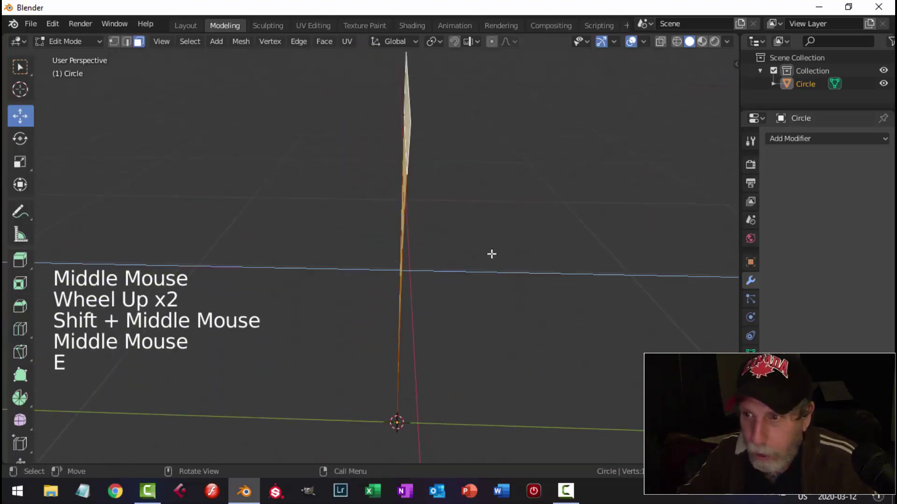
pyautogui.moveTo(454, 271); pyautogui.dragTo(465, 269)
pyautogui.moveTo(477, 232); pyautogui.dragTo(542, 234, button='middle')
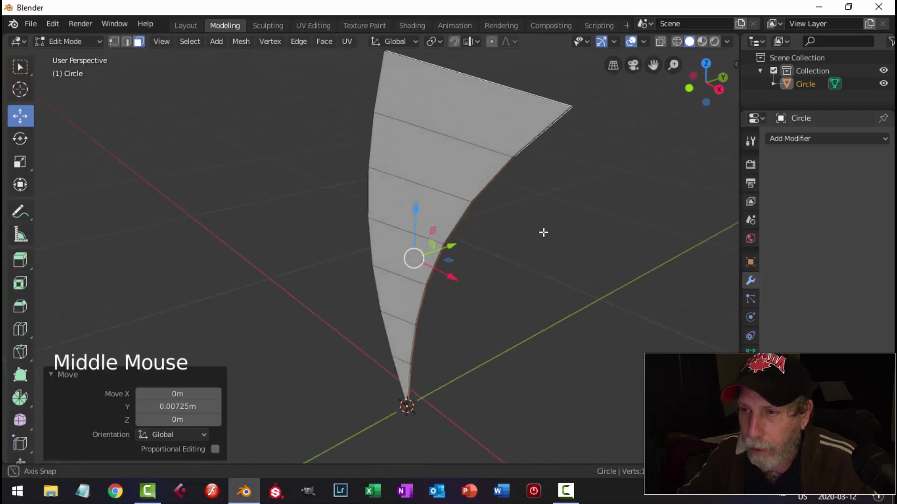
# Step: In Object Mode, add a level 2 Subdivision Surface modifier to the blade
pyautogui.press('Tab')
pyautogui.scroll(-3, 395, 295)
pyautogui.moveTo(395, 295); pyautogui.dragTo(435, 279, button='middle')
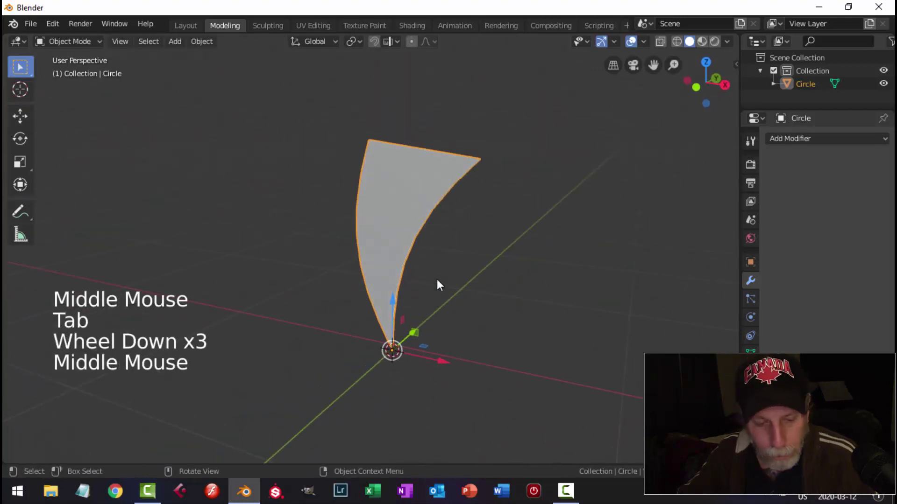
pyautogui.hotkey('ctrl', '2')
pyautogui.scroll(3, 436, 279)
# Step: Add edge loops hugging the blade's top edge and near its tip
pyautogui.press('Tab')
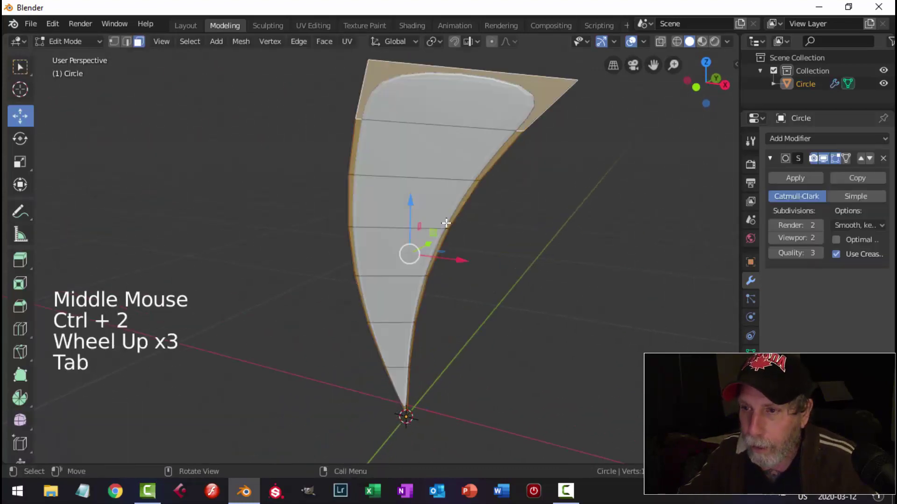
pyautogui.hotkey('ctrl', 'r')
pyautogui.click(542, 107)
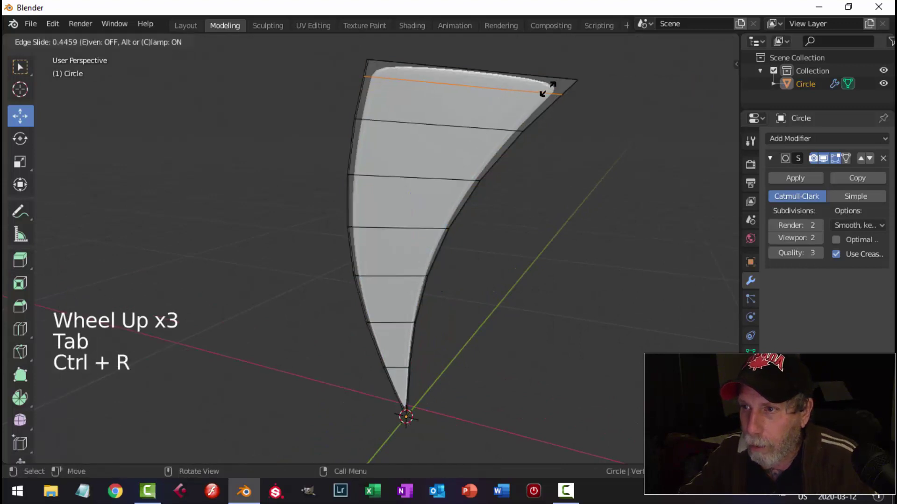
pyautogui.click(558, 68)
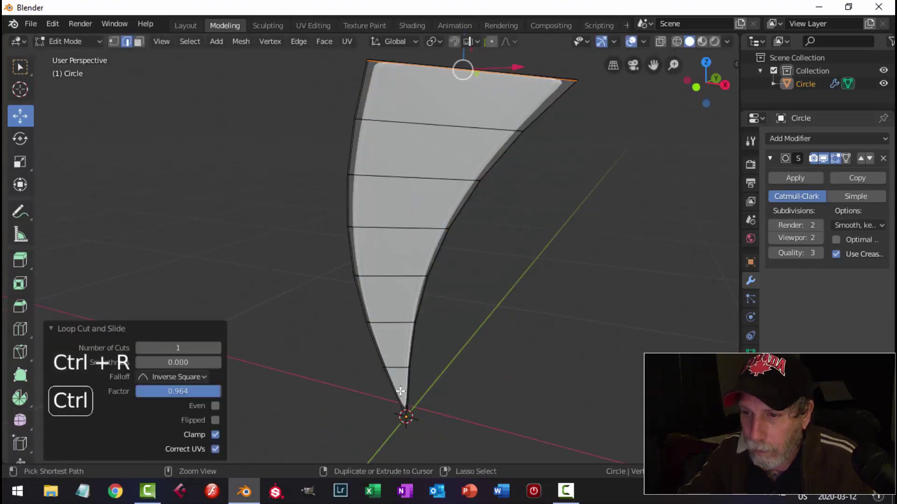
pyautogui.hotkey('ctrl', 'r')
pyautogui.click(404, 402)
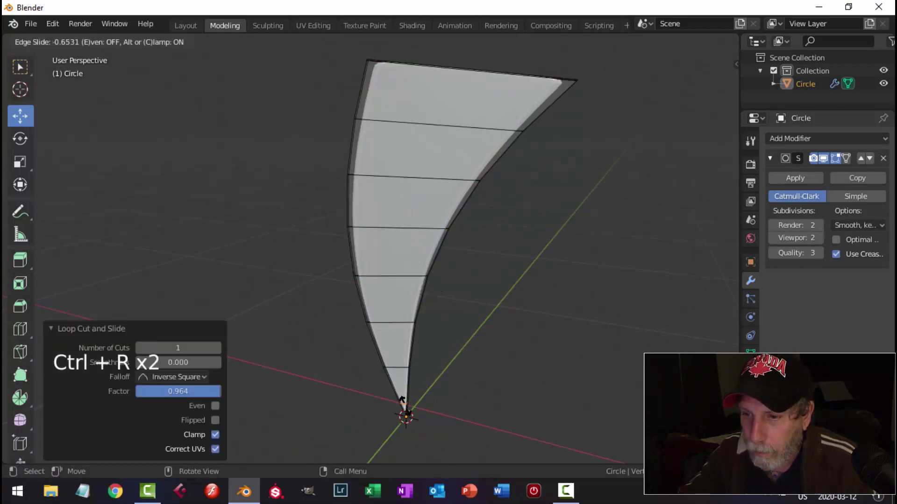
pyautogui.click(402, 401)
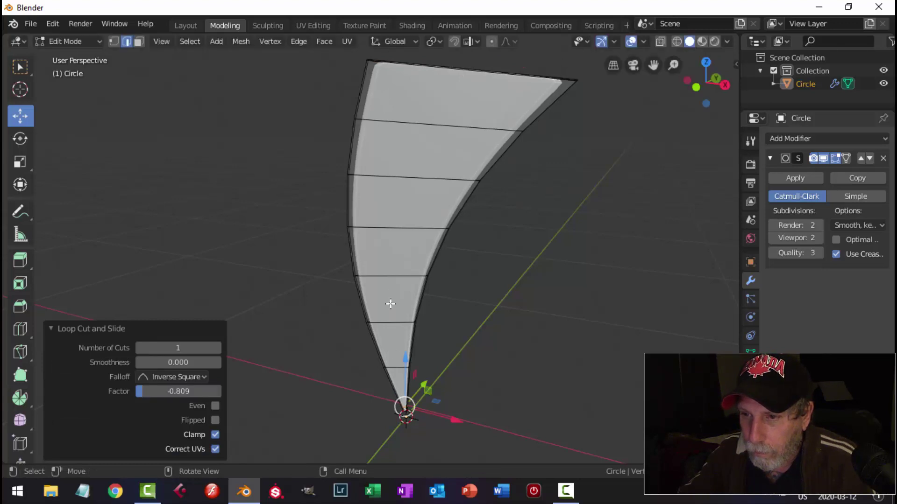
# Step: Add lengthwise loops tight against the left and right edges, then return to Object Mode
pyautogui.hotkey('ctrl', 'r')
pyautogui.click(401, 404)
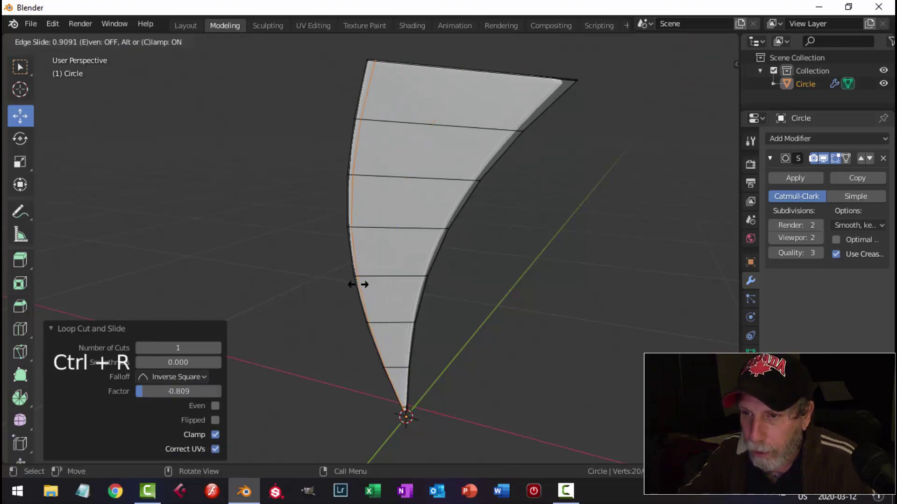
pyautogui.click(358, 284)
pyautogui.hotkey('ctrl', 'r')
pyautogui.click(407, 232)
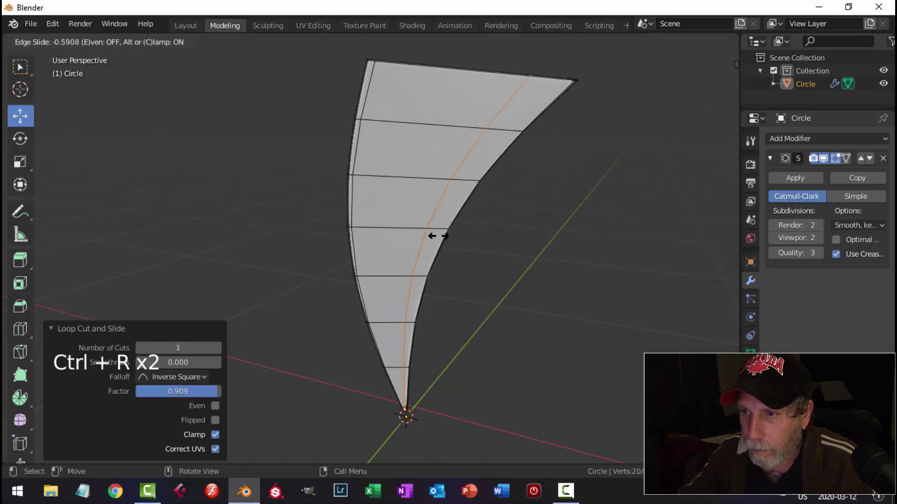
pyautogui.click(462, 244)
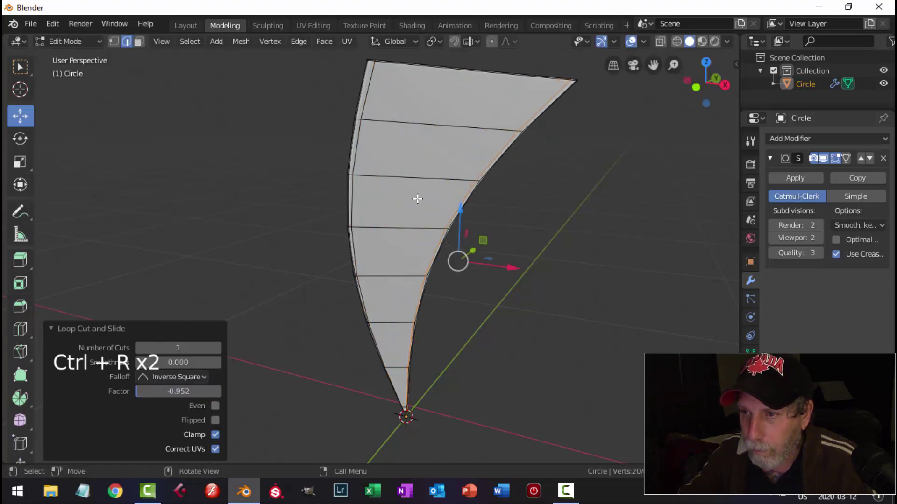
pyautogui.press('Tab')
pyautogui.rightClick(420, 172)
pyautogui.hotkey('alt', 'a')
# Step: In front view, select the blade and use Origin to 3D Cursor to move its origin to the tip
pyautogui.scroll(-3, 445, 309)
pyautogui.moveTo(439, 295); pyautogui.dragTo(443, 268, button='middle')
pyautogui.press('KP_1')
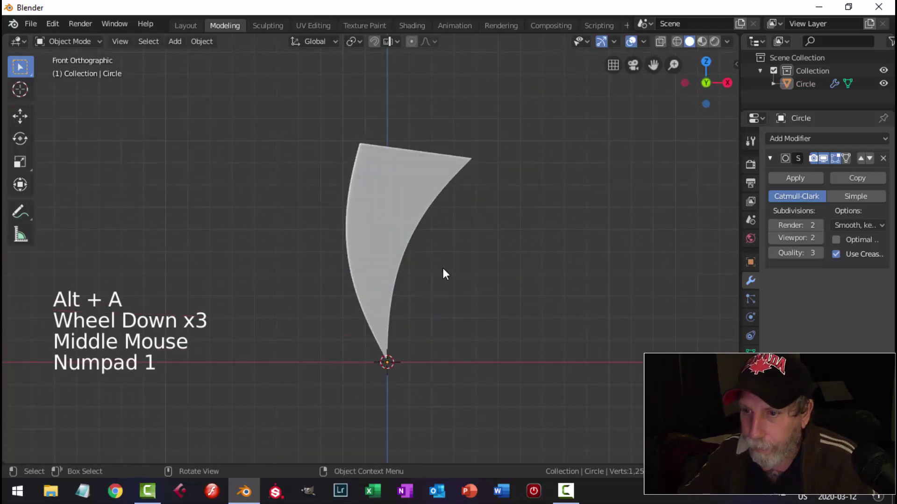
pyautogui.scroll(3, 442, 269)
pyautogui.scroll(-3, 442, 269)
pyautogui.scroll(-1, 442, 274)
pyautogui.scroll(2, 443, 274)
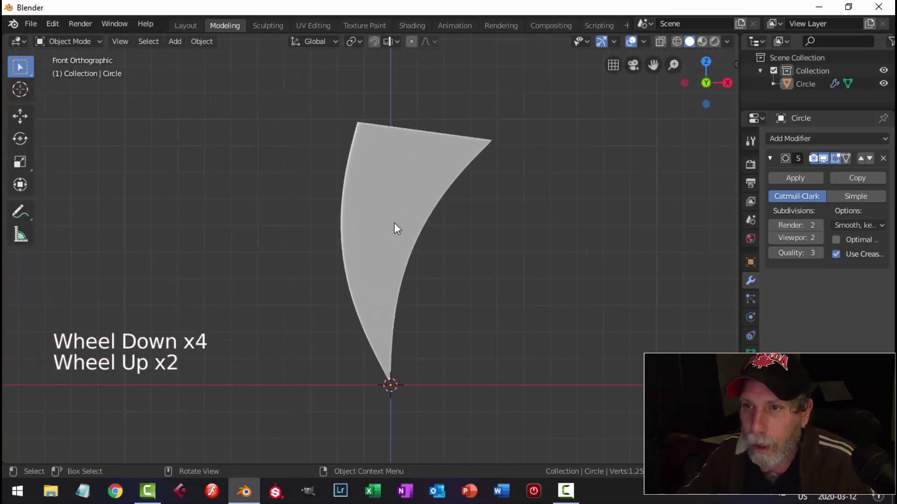
pyautogui.click(424, 177)
pyautogui.click(202, 41)
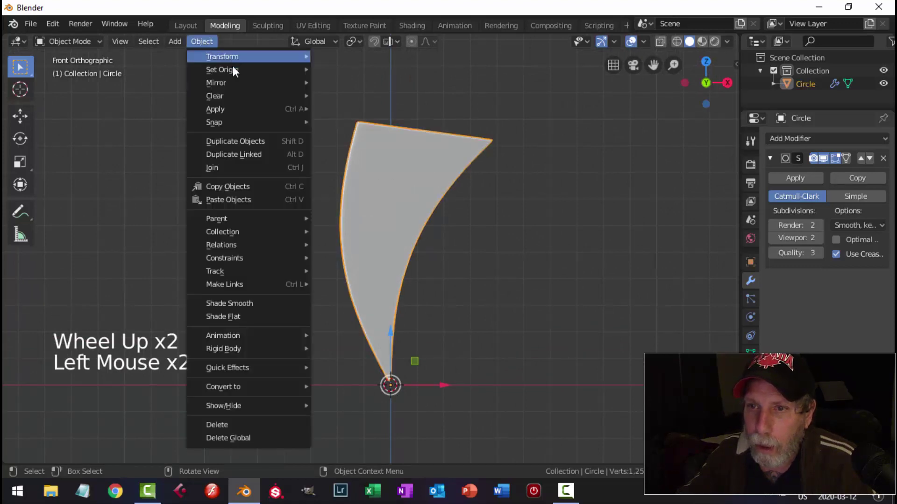
pyautogui.moveTo(233, 70)
pyautogui.click(363, 98)
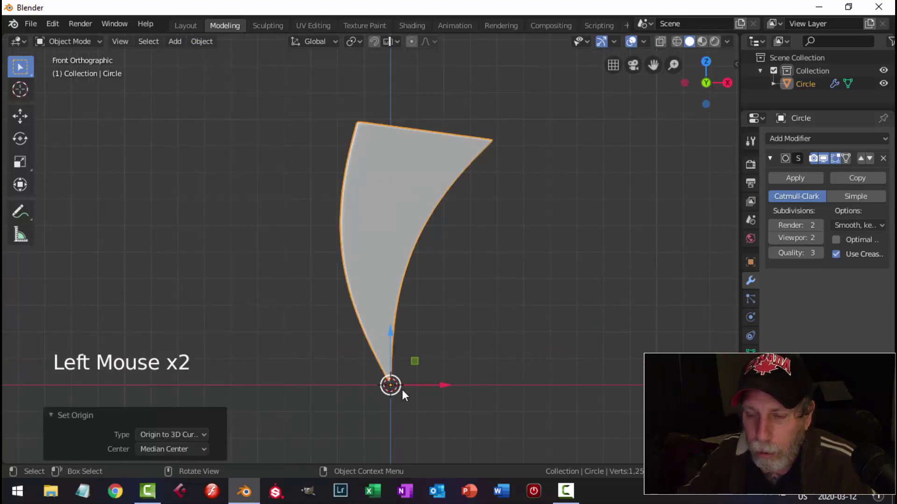
pyautogui.scroll(-1, 439, 346)
pyautogui.keyDown('shift'); pyautogui.moveTo(440, 323); pyautogui.dragTo(475, 284, button='middle'); pyautogui.keyUp('shift')
pyautogui.scroll(-3, 467, 294)
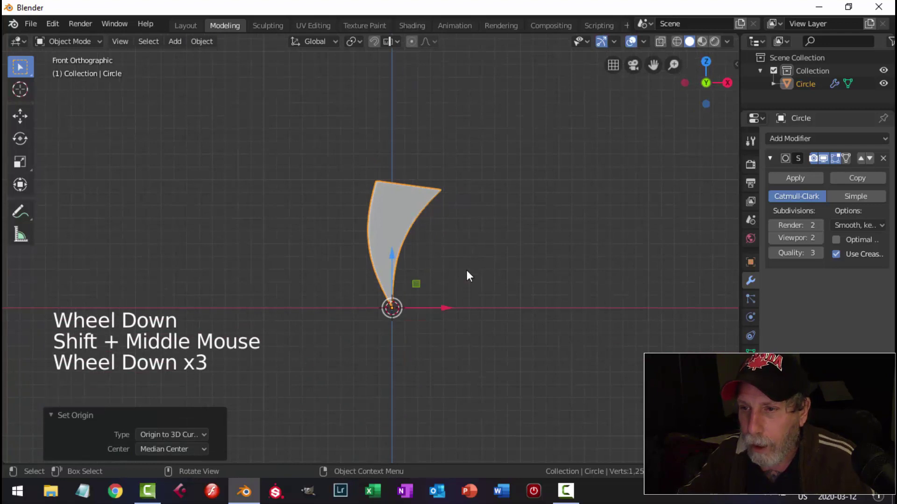
# Step: Spin the whole blade 360° in 12 steps around axis Y 1, Z 0
pyautogui.press('Tab')
pyautogui.press('a')
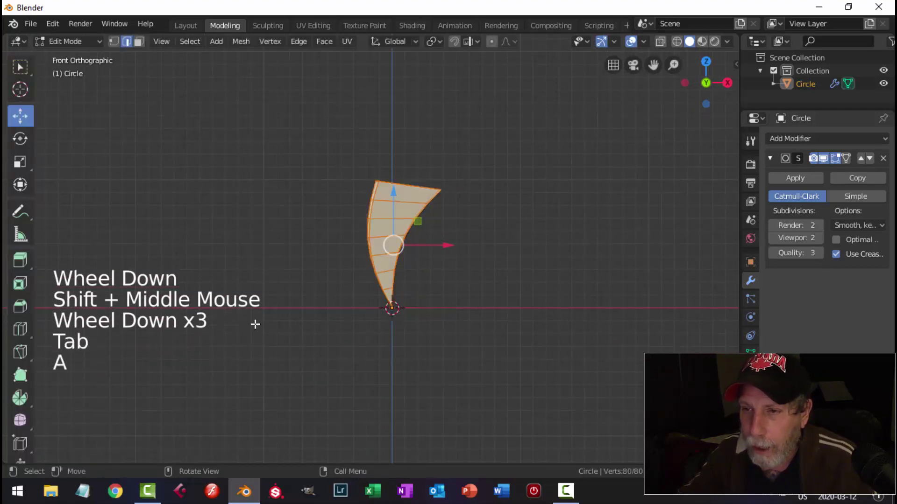
pyautogui.click(24, 396)
pyautogui.click(312, 308)
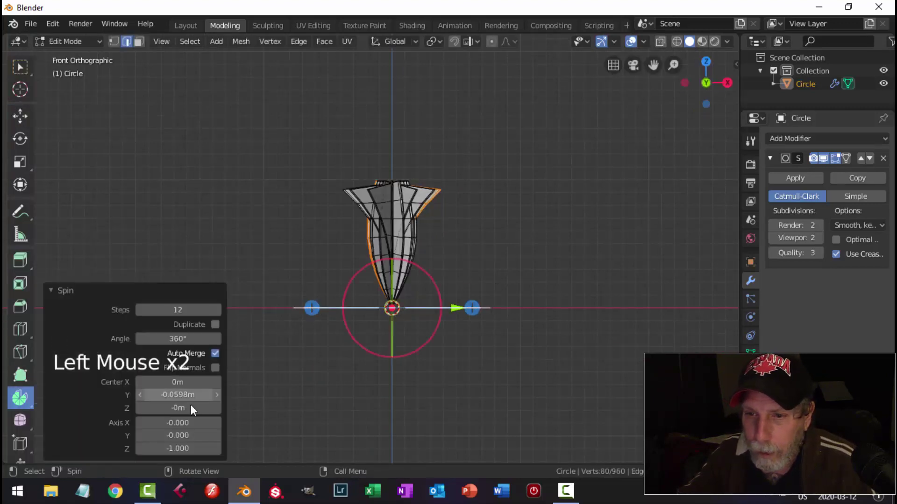
pyautogui.click(178, 435)
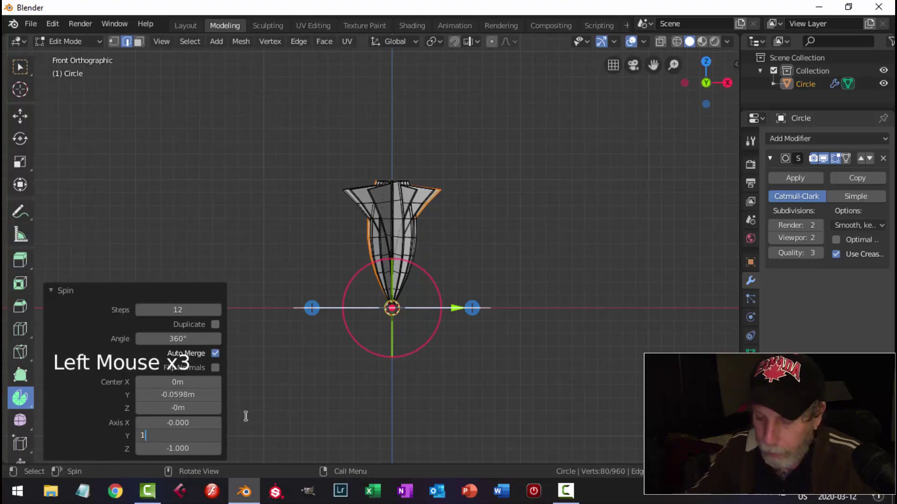
pyautogui.write('1')
pyautogui.press('Return')
pyautogui.click(183, 448)
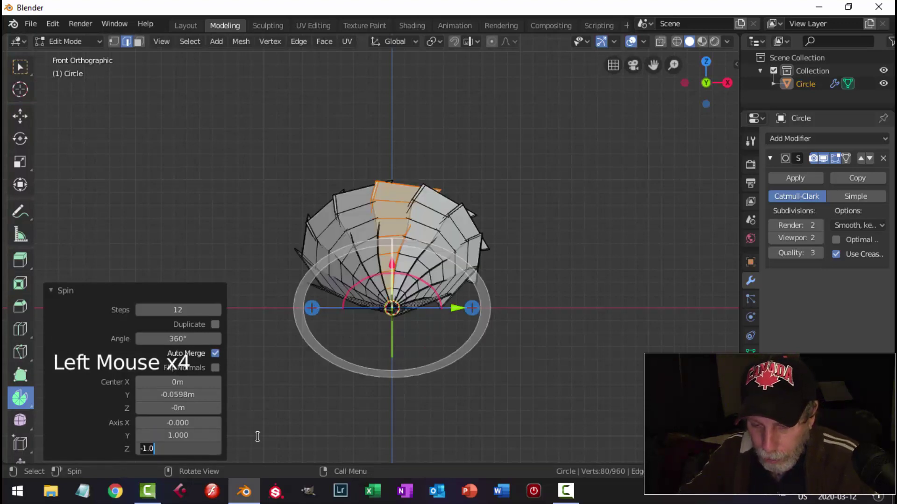
pyautogui.write('0')
pyautogui.press('Return')
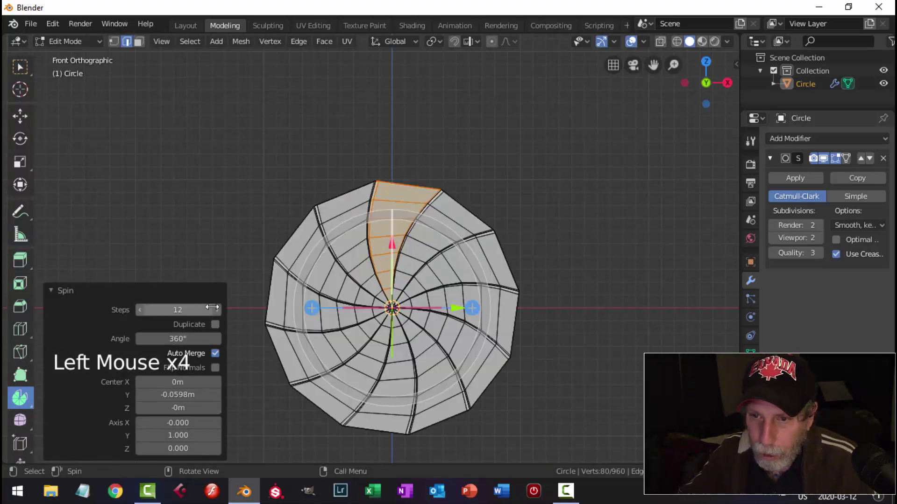
pyautogui.scroll(2, 247, 310)
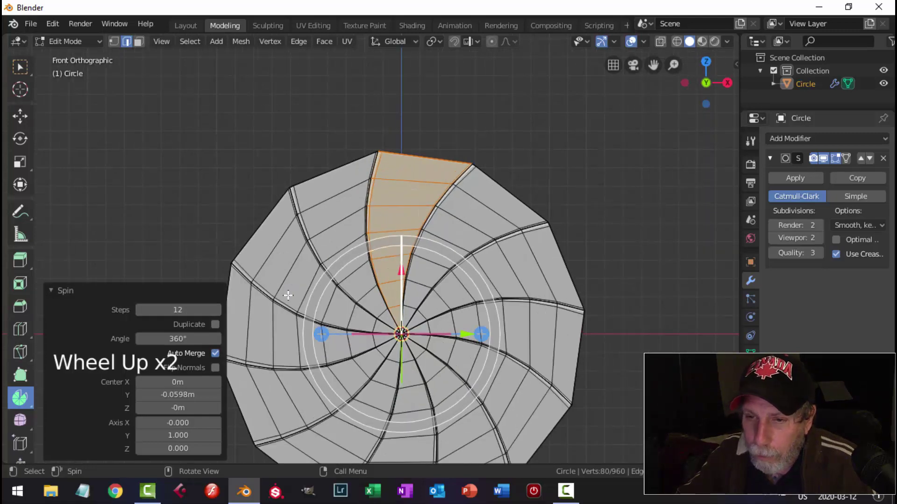
pyautogui.scroll(-2, 553, 215)
# Step: Return to Object Mode and orbit to view the iris in perspective
pyautogui.press('Tab')
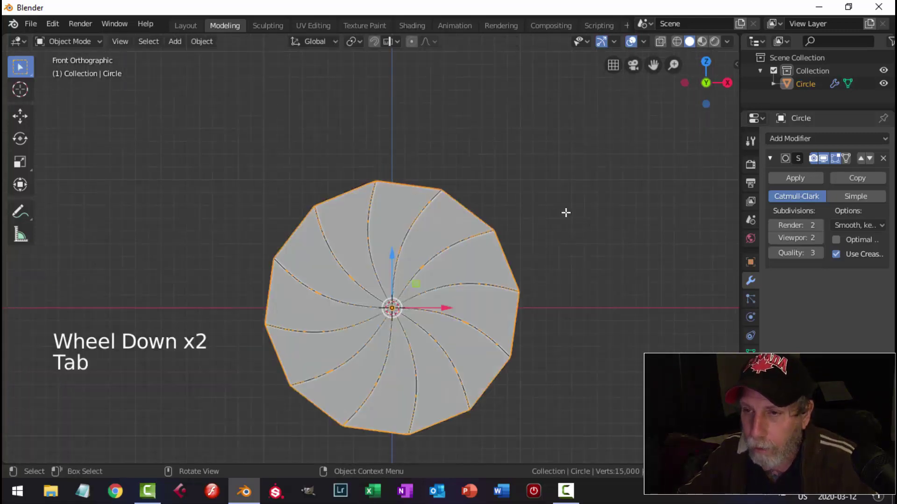
pyautogui.scroll(-2, 555, 219)
pyautogui.moveTo(546, 228); pyautogui.dragTo(434, 262, button='middle')
pyautogui.hotkey('alt', 'a')
pyautogui.scroll(6, 444, 279)
pyautogui.scroll(-2, 481, 318)
pyautogui.click(27, 115)
# Step: Enter Edit Mode on the iris and view it from the front in wireframe
pyautogui.click(394, 201)
pyautogui.press('Tab')
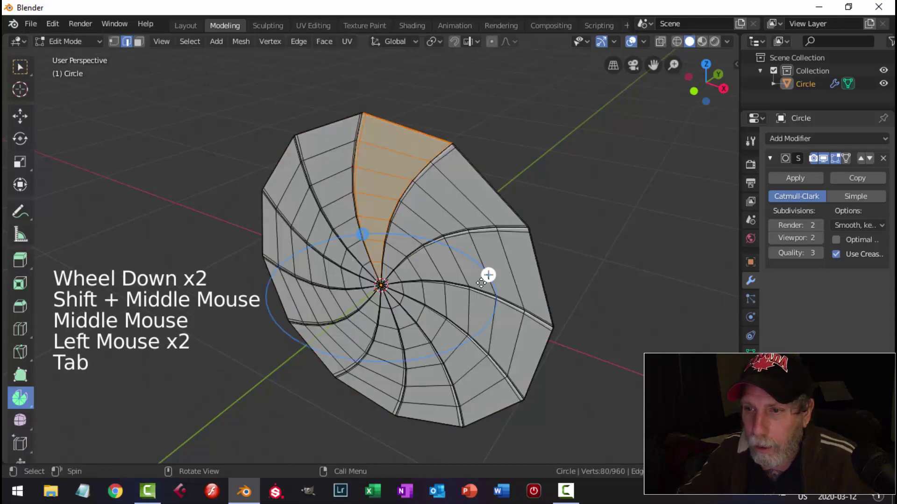
pyautogui.moveTo(487, 272); pyautogui.dragTo(467, 280, button='middle')
pyautogui.click(22, 120)
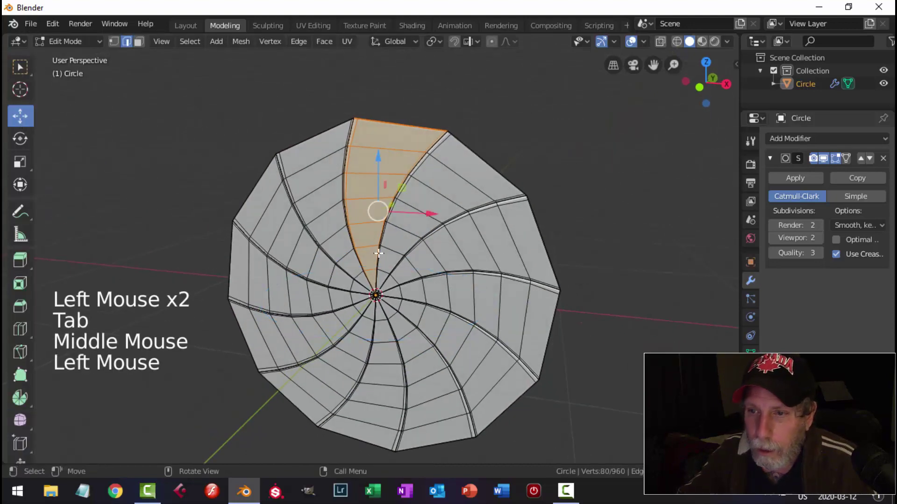
pyautogui.scroll(1, 398, 259)
pyautogui.hotkey('alt', 'a')
pyautogui.press('KP_1')
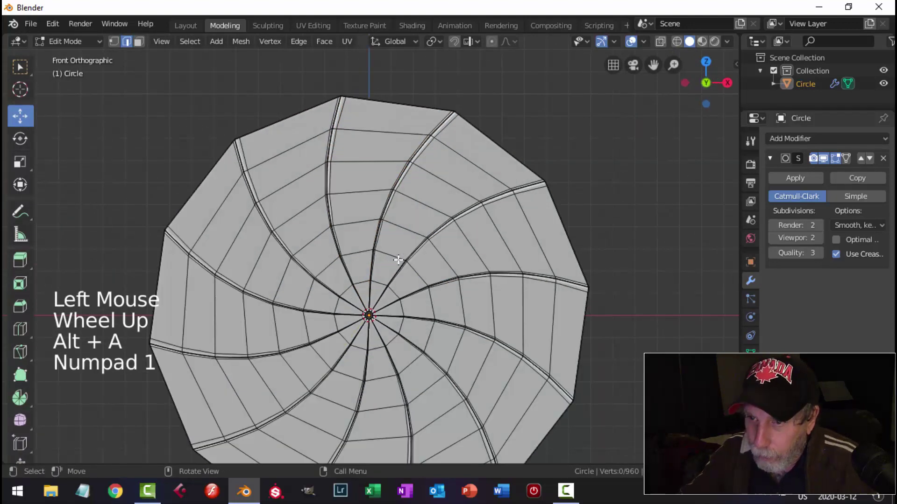
pyautogui.scroll(4, 396, 258)
pyautogui.keyDown('shift'); pyautogui.moveTo(396, 258); pyautogui.dragTo(400, 130, button='middle'); pyautogui.keyUp('shift')
pyautogui.press('z')
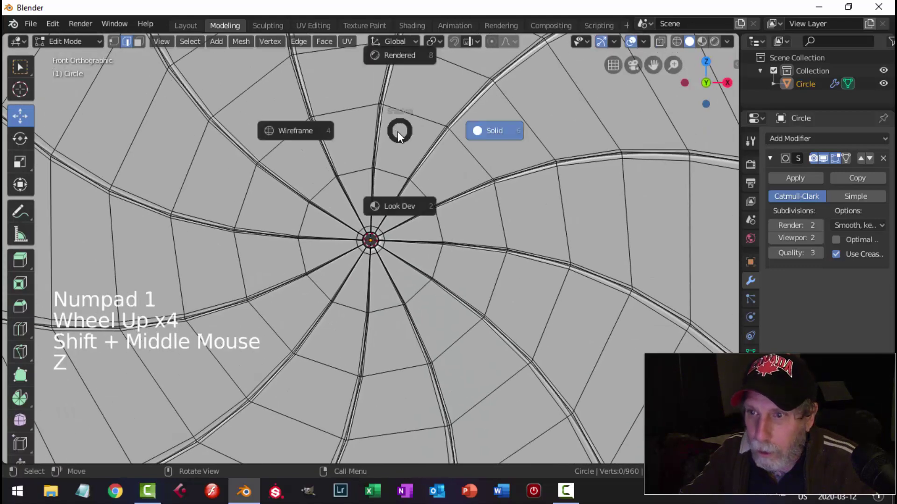
pyautogui.click(290, 130)
pyautogui.scroll(6, 367, 214)
# Step: Box-select the iris's centre vertices and grow the selection by one ring
pyautogui.press('1')
pyautogui.press('b')
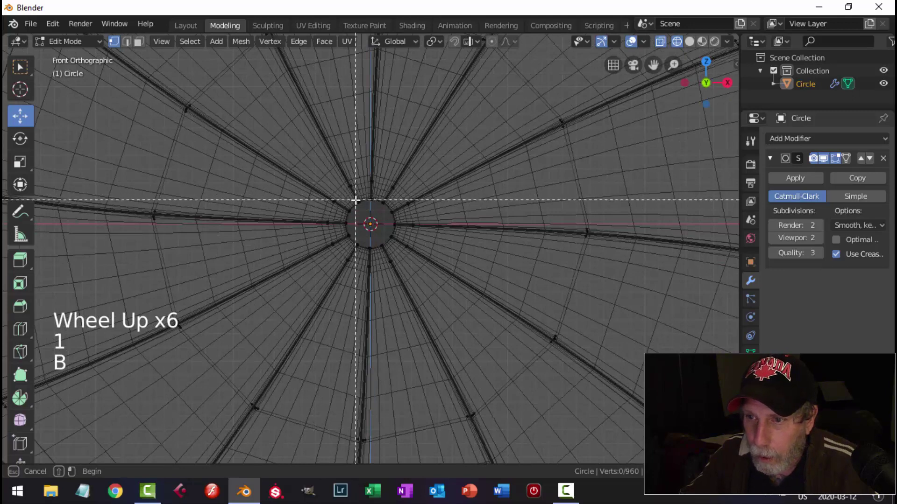
pyautogui.moveTo(298, 160); pyautogui.dragTo(456, 292)
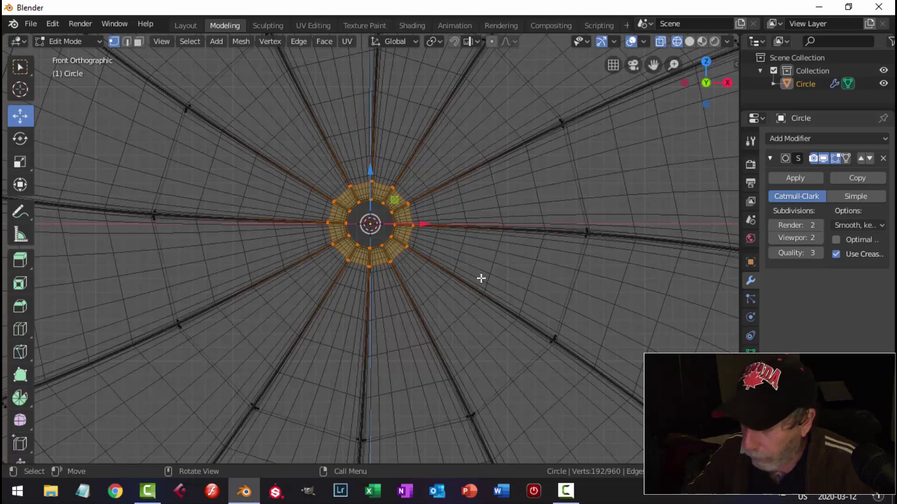
pyautogui.press('ctrl+KP_Add')
pyautogui.scroll(-11, 506, 288)
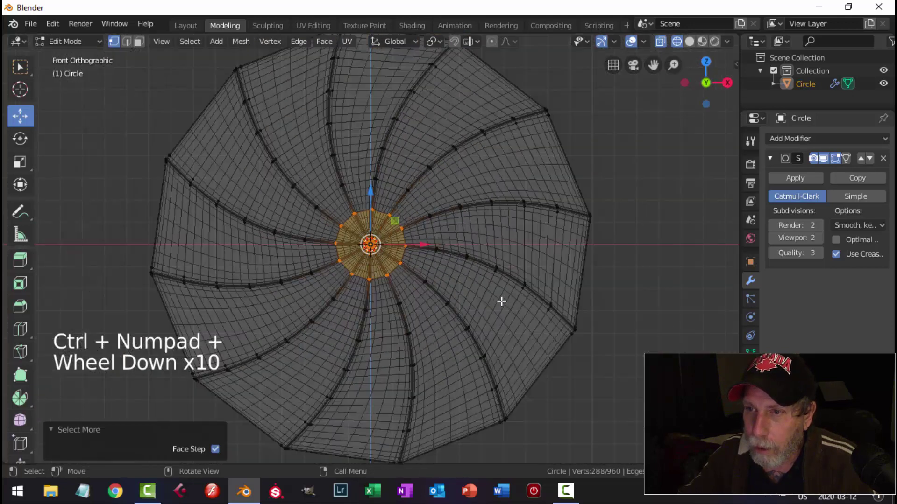
# Step: With proportional editing on, push the centre -0.087 m along Y into a shallow dome
pyautogui.press('z')
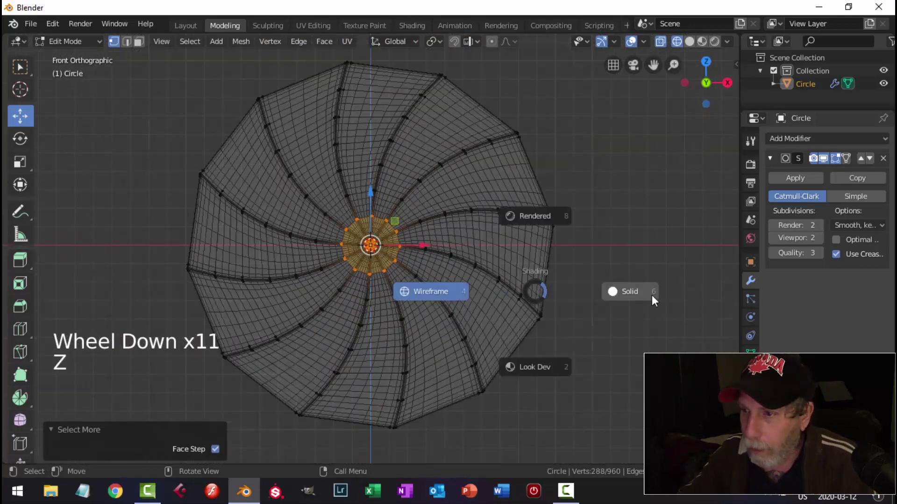
pyautogui.moveTo(630, 278)
pyautogui.mouseDown(button='middle')
pyautogui.moveTo(498, 304)
pyautogui.moveTo(516, 242)
pyautogui.mouseUp(button='middle')
pyautogui.click(492, 41)
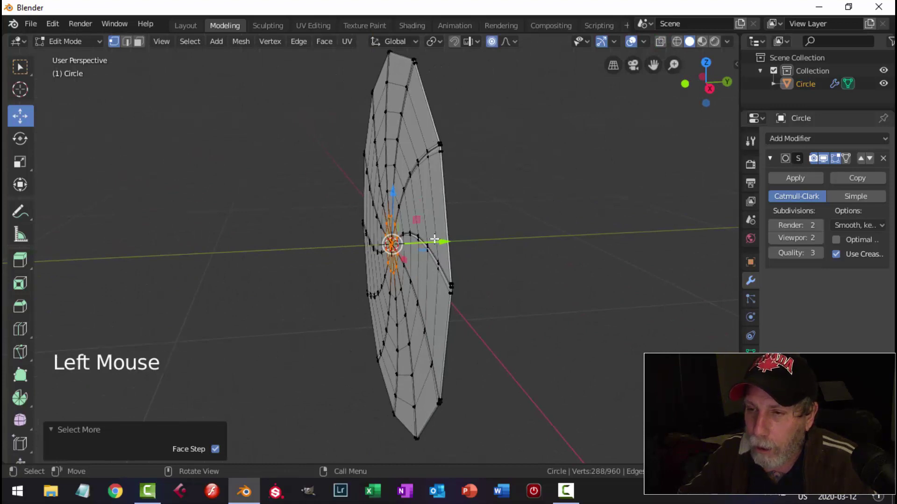
pyautogui.moveTo(443, 242); pyautogui.dragTo(429, 242)
pyautogui.scroll(3, 433, 240)
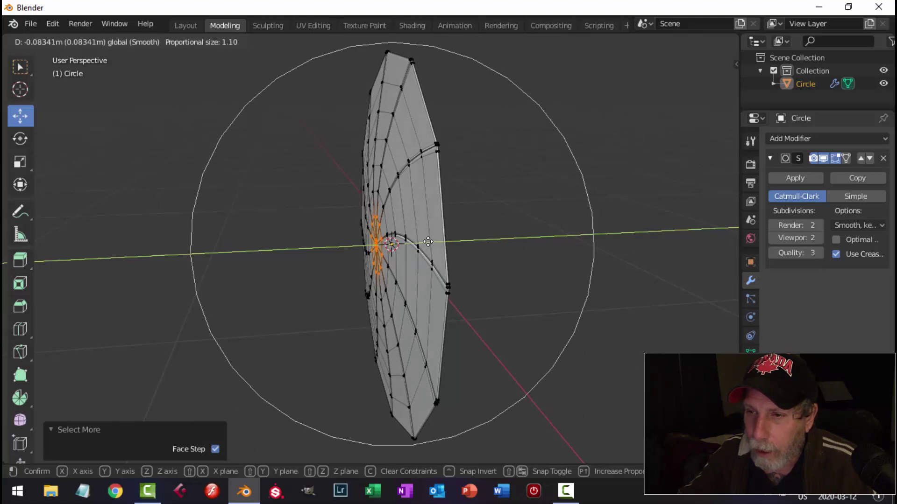
pyautogui.click(427, 242)
pyautogui.moveTo(428, 241); pyautogui.dragTo(474, 265, button='middle')
pyautogui.hotkey('alt', 'a')
pyautogui.press('Tab')
pyautogui.scroll(-4, 461, 274)
pyautogui.hotkey('alt', 'a')
pyautogui.scroll(2, 446, 276)
# Step: Add a circle mesh with 18 vertices
pyautogui.hotkey('shift', 'a')
pyautogui.moveTo(451, 223)
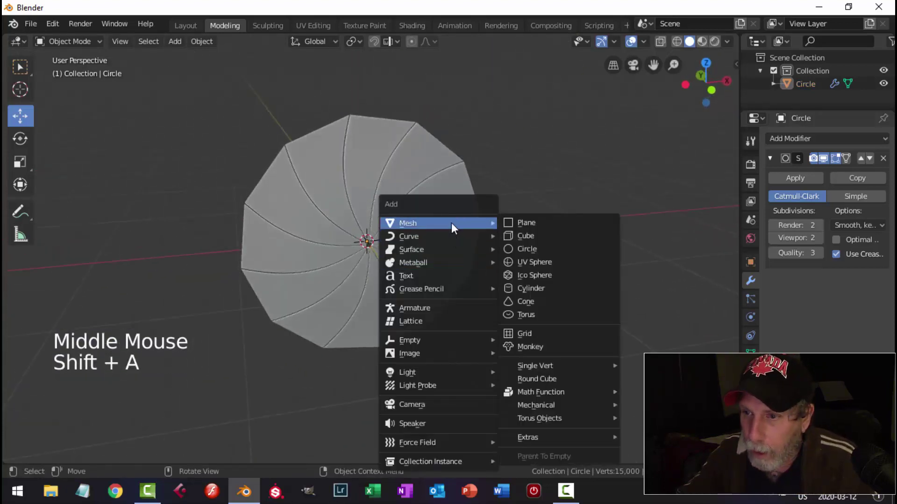
pyautogui.click(526, 249)
pyautogui.click(189, 310)
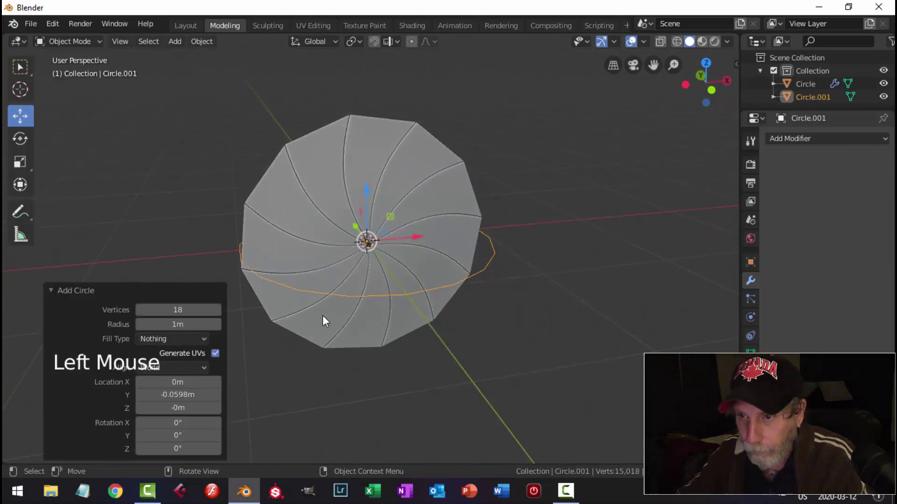
# Step: Rotate the circle 90° in Edit Mode to stand it upright
pyautogui.press('Tab')
pyautogui.moveTo(492, 294); pyautogui.dragTo(476, 292, button='middle')
pyautogui.write('r')
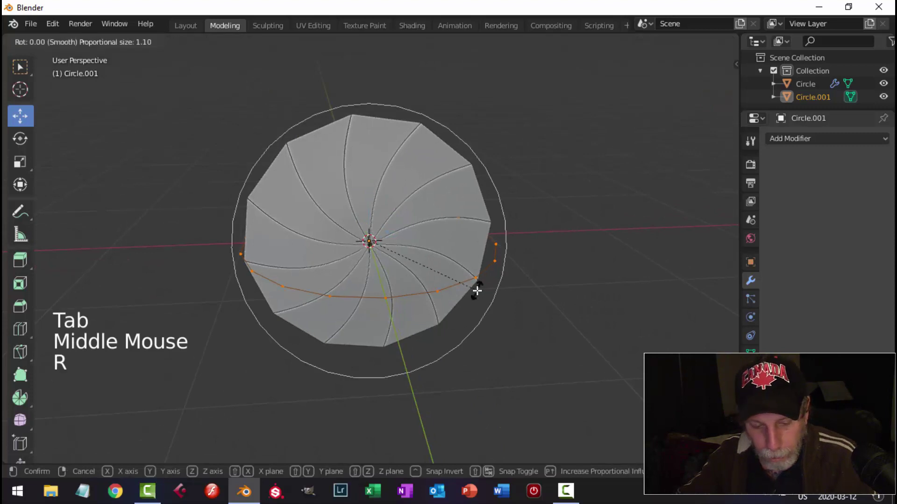
pyautogui.write('90')
pyautogui.press('Return')
pyautogui.moveTo(554, 232); pyautogui.dragTo(509, 265, button='middle')
# Step: Turn off proportional editing and scale the circle down to 0.965
pyautogui.click(492, 41)
pyautogui.moveTo(491, 209); pyautogui.dragTo(439, 263, button='middle')
pyautogui.moveTo(532, 240); pyautogui.dragTo(566, 232, button='middle')
pyautogui.press('s')
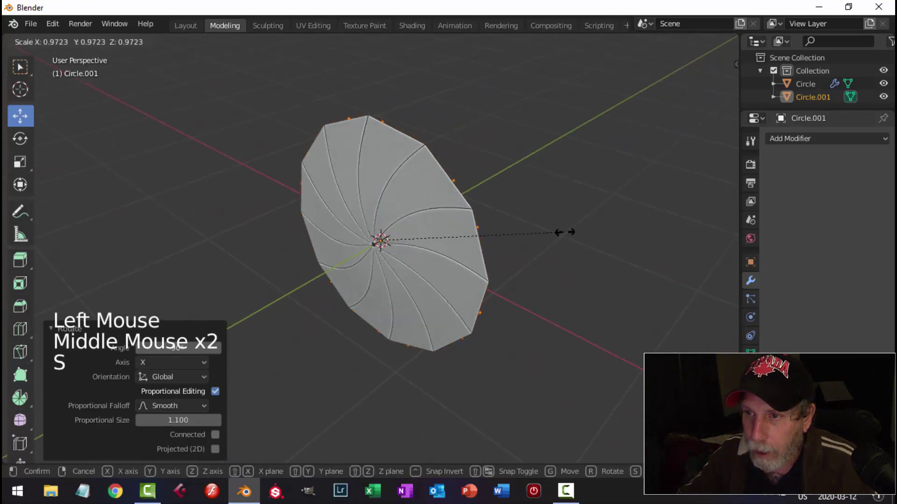
pyautogui.click(558, 240)
pyautogui.moveTo(546, 266)
pyautogui.mouseDown(button='middle')
pyautogui.moveTo(466, 274)
pyautogui.moveTo(548, 261)
pyautogui.mouseUp(button='middle')
# Step: Extrude the circle's edge and scale it outward about 1.14 into a flat band
pyautogui.press('e')
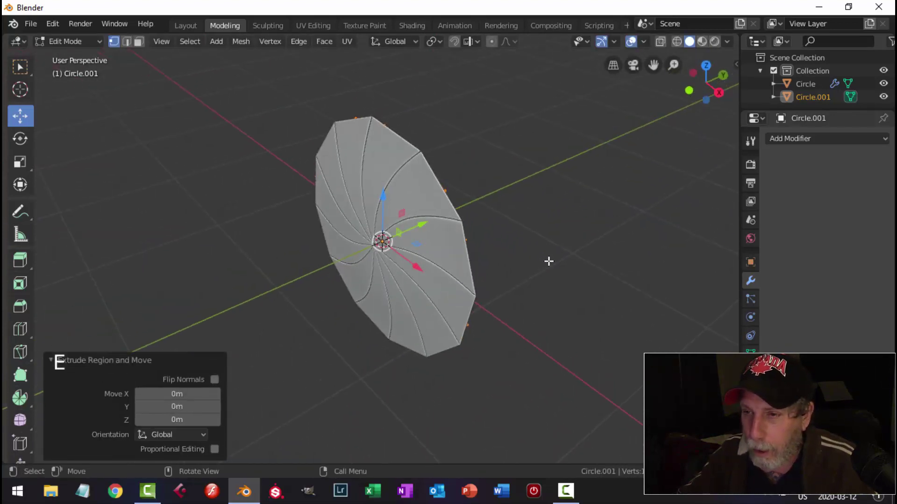
pyautogui.press('s')
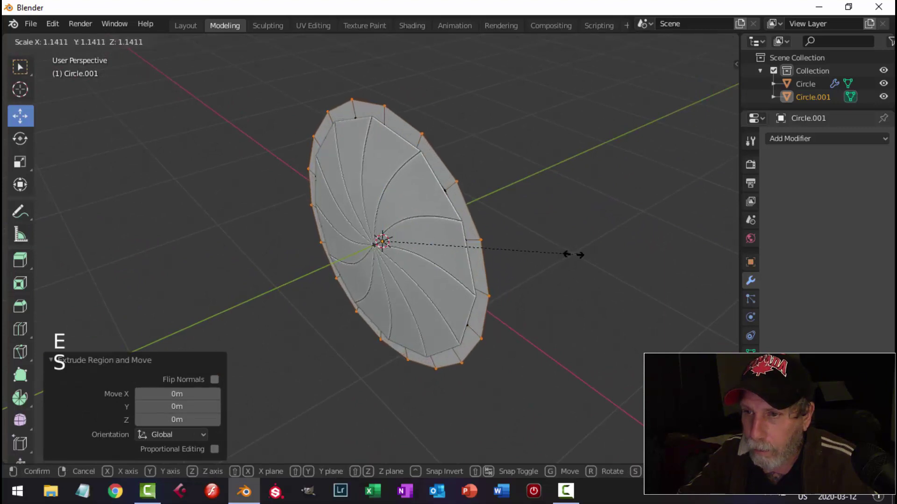
pyautogui.click(584, 247)
# Step: Select the whole ring and extrude it to give the bezel depth
pyautogui.press('a')
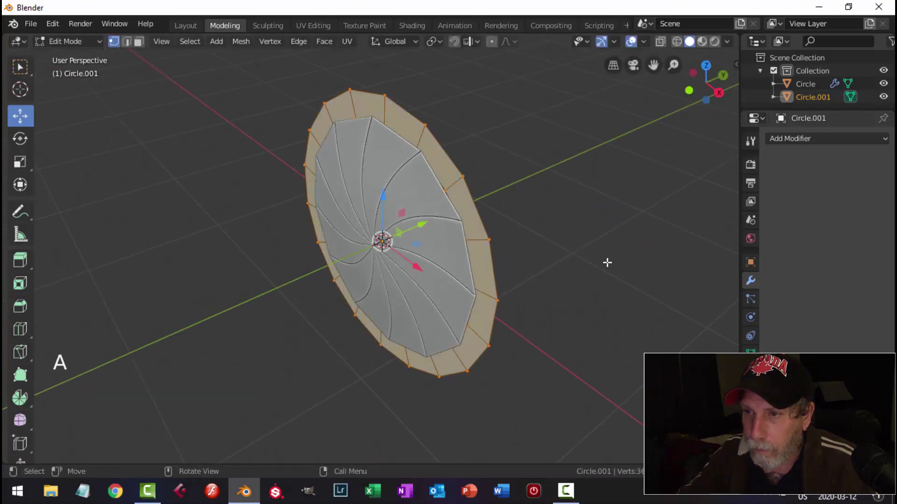
pyautogui.moveTo(597, 267); pyautogui.dragTo(551, 272, button='middle')
pyautogui.press('e')
pyautogui.click(434, 246)
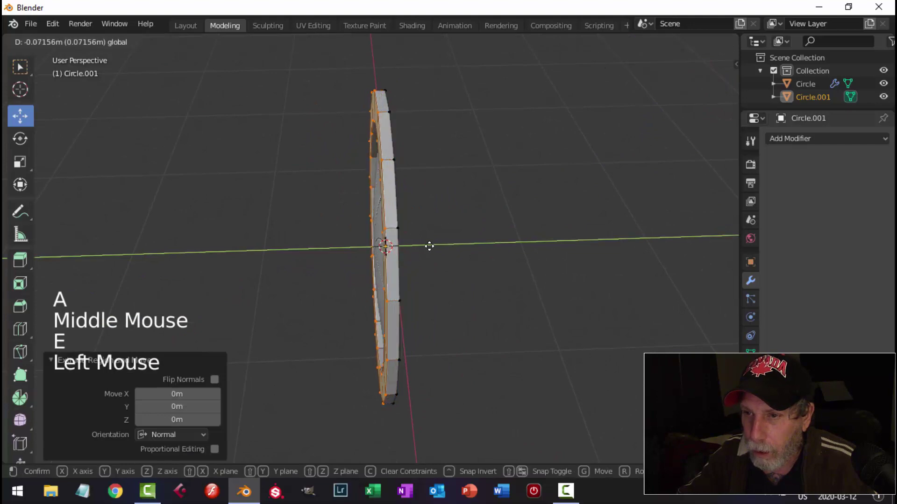
pyautogui.press('a')
pyautogui.click(426, 246)
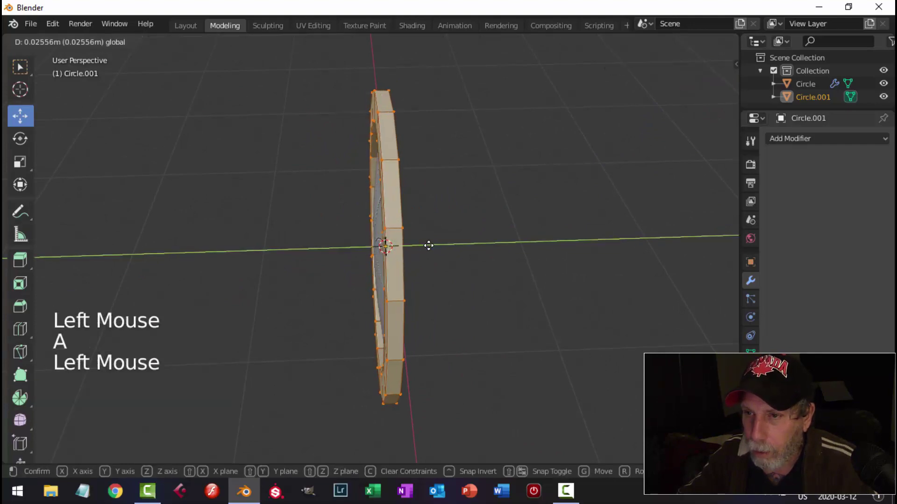
pyautogui.moveTo(465, 250); pyautogui.dragTo(494, 260, button='middle')
pyautogui.hotkey('alt', 'a')
# Step: Bevel the bezel's inner and outer rim edge loops at about 0.0172 m with 2 segments
pyautogui.press('2')
pyautogui.scroll(1, 473, 204)
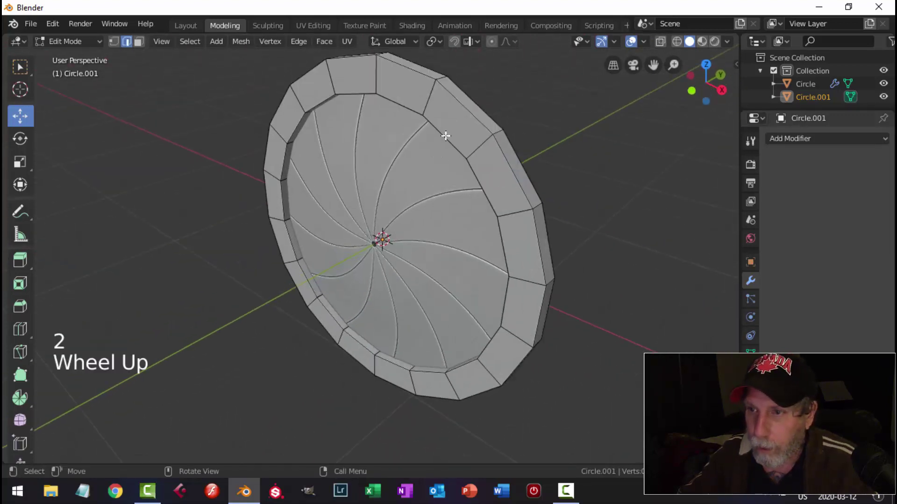
pyautogui.keyDown('alt'); pyautogui.keyDown('shift'); pyautogui.click(454, 107); pyautogui.keyUp('shift'); pyautogui.keyUp('alt')
pyautogui.keyDown('alt'); pyautogui.keyDown('shift'); pyautogui.click(455, 96); pyautogui.keyUp('shift'); pyautogui.keyUp('alt')
pyautogui.moveTo(528, 152); pyautogui.dragTo(500, 198, button='middle')
pyautogui.hotkey('ctrl', 'b')
pyautogui.press('shift')
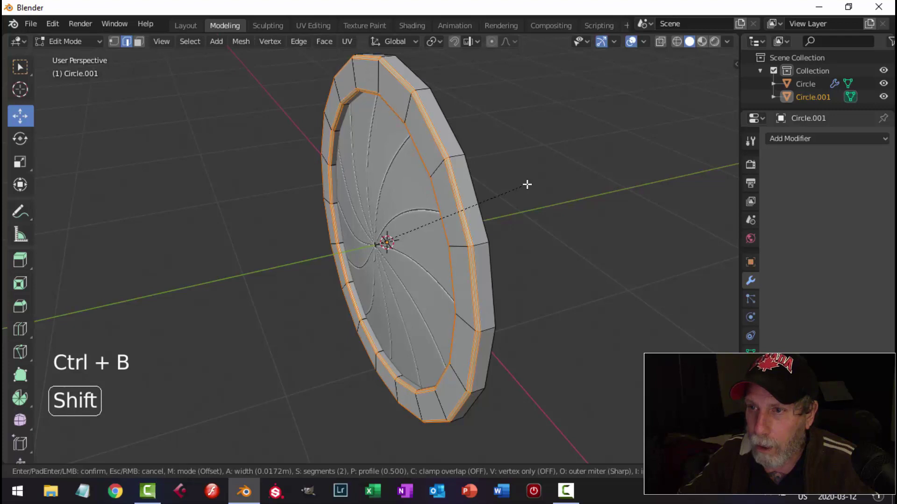
pyautogui.click(526, 184)
pyautogui.press('Tab')
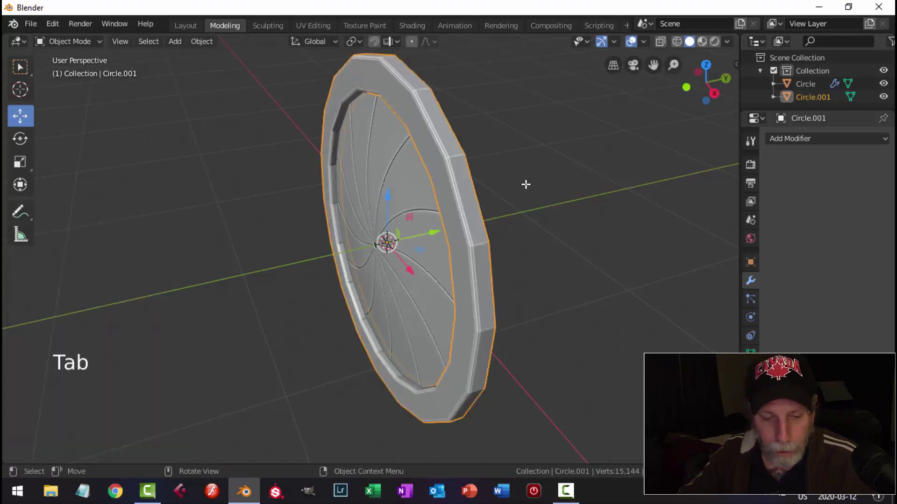
# Step: Give the rim a level-2 Subdivision Surface and Shade Smooth
pyautogui.hotkey('ctrl', '2')
pyautogui.rightClick(433, 159)
pyautogui.click(431, 153)
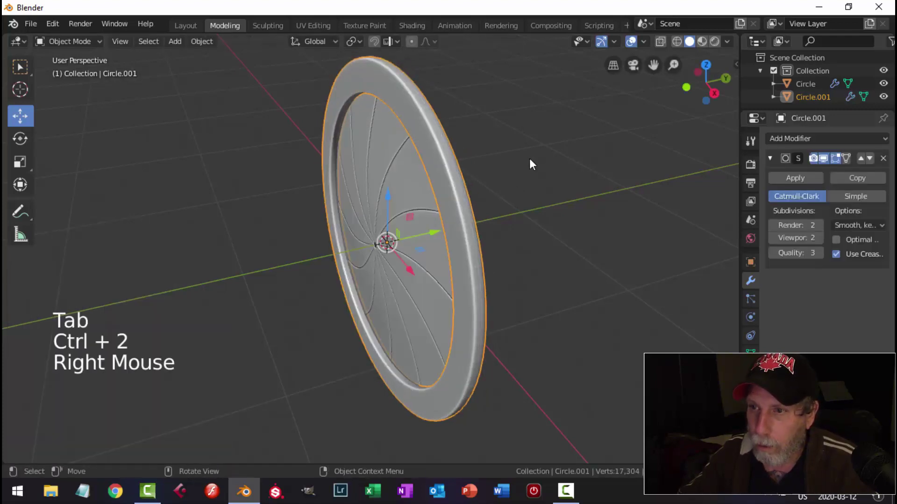
pyautogui.hotkey('alt', 'a')
pyautogui.moveTo(536, 169); pyautogui.dragTo(381, 161, button='middle')
pyautogui.click(381, 161)
# Step: Delete one loop of faces from the bezel ring
pyautogui.press('Tab')
pyautogui.moveTo(432, 202); pyautogui.dragTo(416, 194, button='middle')
pyautogui.hotkey('alt', 'a')
pyautogui.press('3')
pyautogui.keyDown('alt'); pyautogui.keyDown('shift'); pyautogui.click(358, 146); pyautogui.keyUp('shift'); pyautogui.keyUp('alt')
pyautogui.moveTo(358, 146); pyautogui.dragTo(482, 209, button='middle')
pyautogui.press('x')
pyautogui.click(430, 167)
# Step: Return to Object Mode and snap to the front orthographic view
pyautogui.press('Tab')
pyautogui.hotkey('alt', 'a')
pyautogui.moveTo(487, 241); pyautogui.dragTo(551, 219, button='middle')
pyautogui.moveTo(444, 143); pyautogui.dragTo(526, 228, button='middle')
pyautogui.scroll(-2, 503, 195)
pyautogui.press('KP_1')
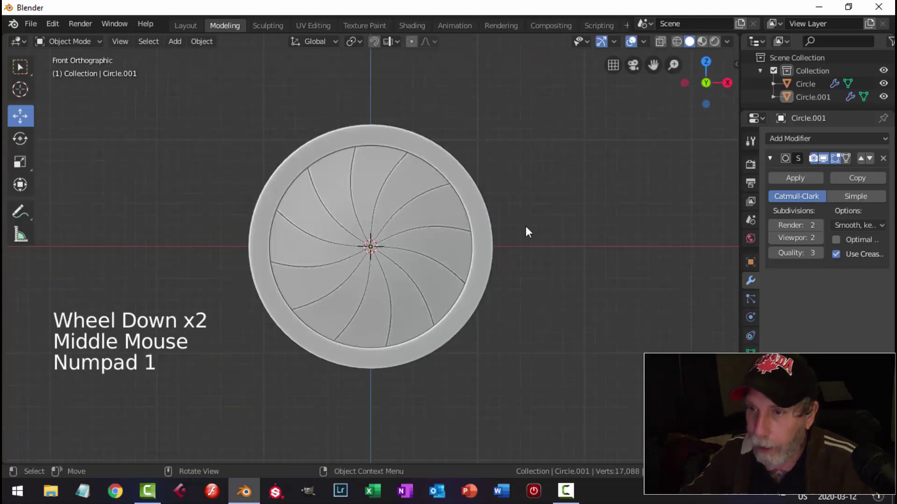
# Step: Add a plane, rotate it 90° upright and scale it to 1.299
pyautogui.hotkey('shift', 'a')
pyautogui.click(561, 224)
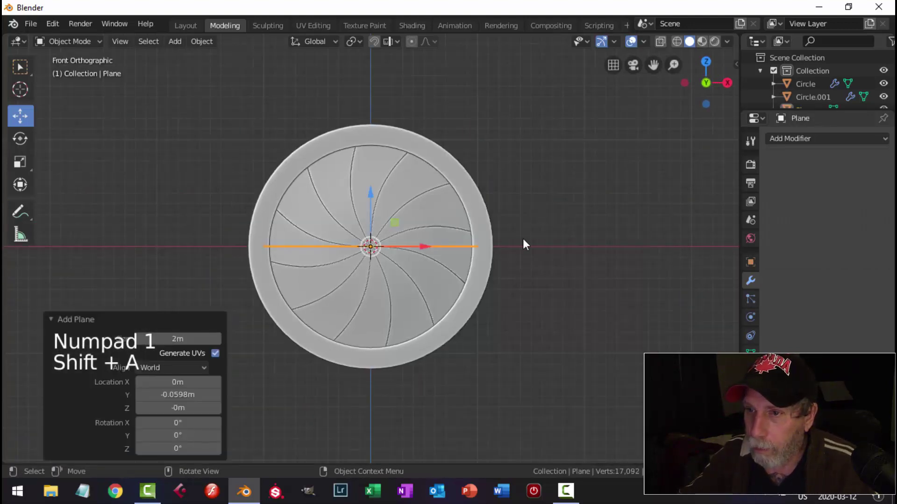
pyautogui.press('Tab')
pyautogui.write('r')
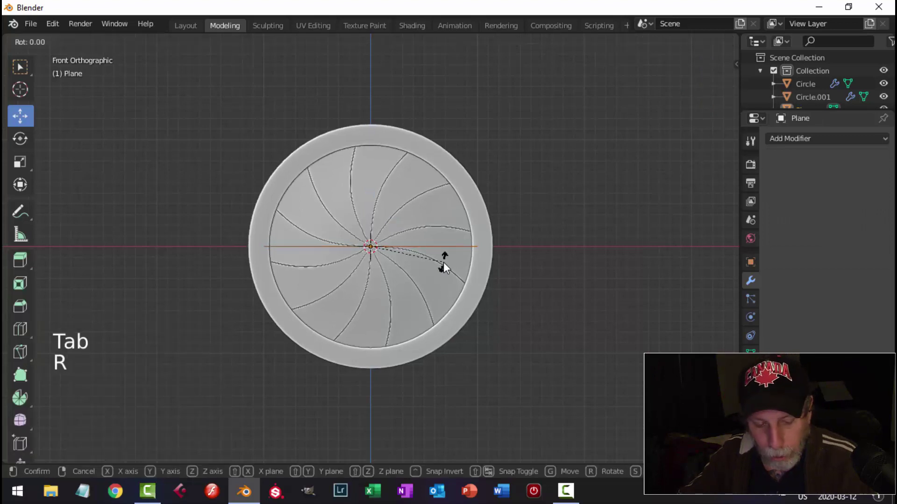
pyautogui.write('90')
pyautogui.press('Return')
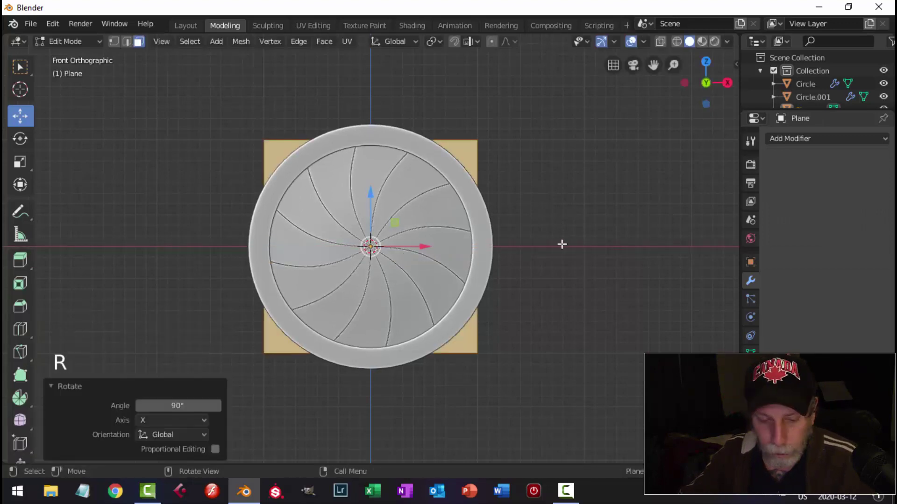
pyautogui.press('s')
pyautogui.click(615, 244)
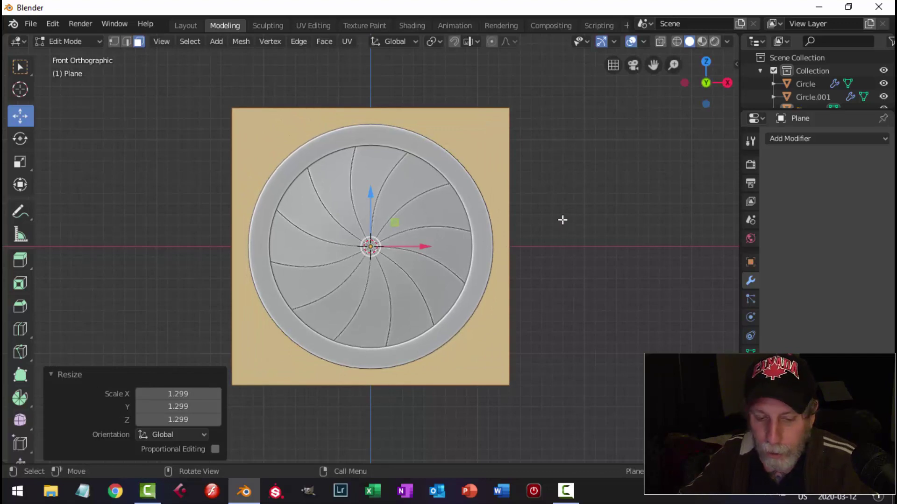
# Step: Round the plane's corners with a vertex bevel
pyautogui.press('1')
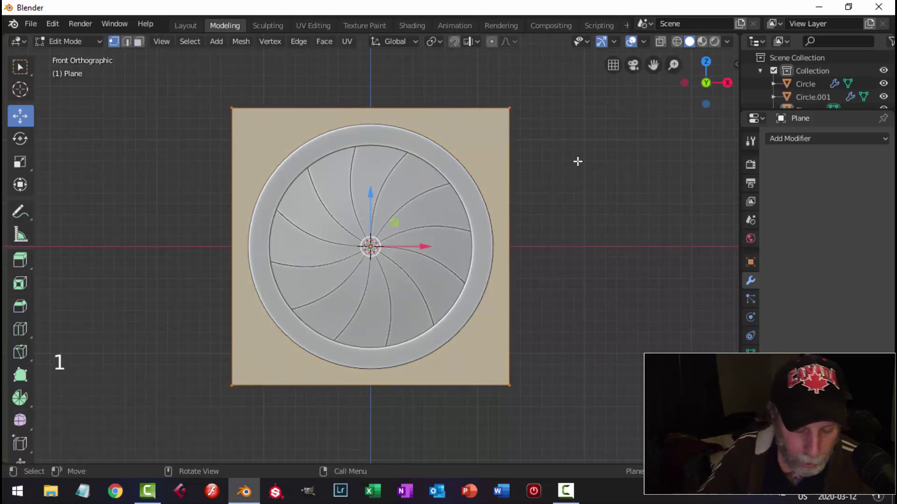
pyautogui.hotkey('shift', 'ctrl', 'b')
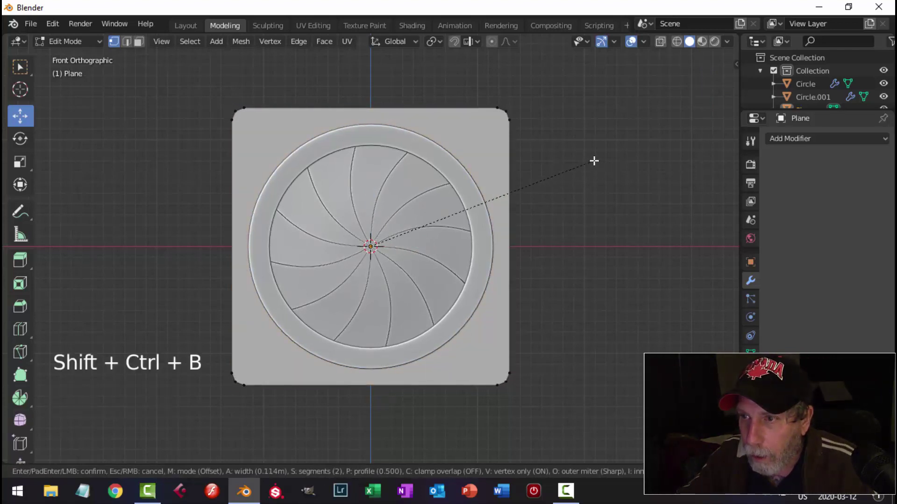
pyautogui.click(594, 161)
# Step: Extrude the whole plate along Y to give it thickness
pyautogui.press('a')
pyautogui.moveTo(649, 186); pyautogui.dragTo(531, 209, button='middle')
pyautogui.press('e')
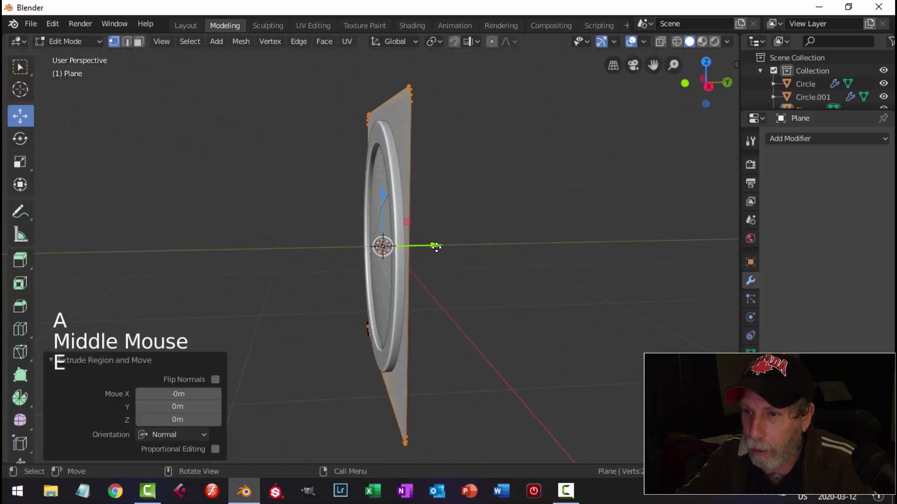
pyautogui.moveTo(437, 246); pyautogui.dragTo(479, 244)
pyautogui.hotkey('alt', 'a')
pyautogui.press('Tab')
pyautogui.hotkey('alt', 'a')
pyautogui.moveTo(408, 245); pyautogui.dragTo(554, 274, button='middle')
# Step: Add a Bevel modifier to the plate with 2 segments and 0.01 m width
pyautogui.scroll(-2, 554, 270)
pyautogui.keyDown('shift'); pyautogui.moveTo(464, 148); pyautogui.dragTo(525, 157, button='middle'); pyautogui.keyUp('shift')
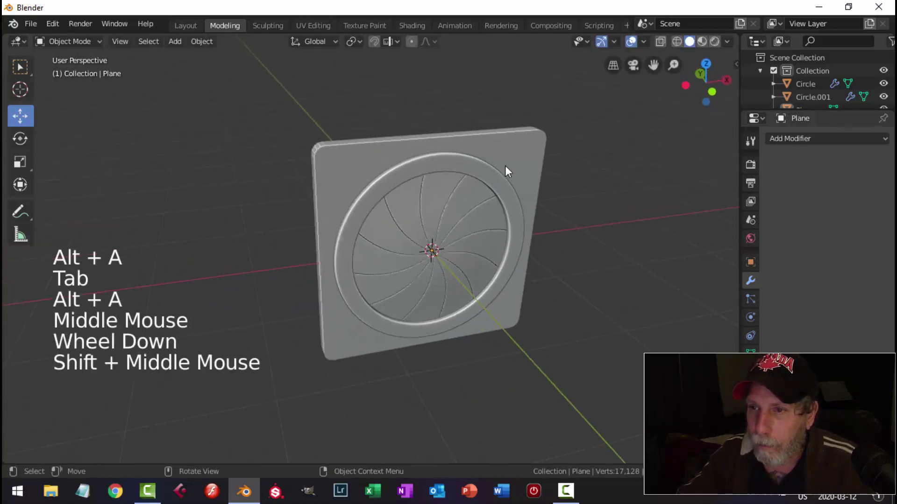
pyautogui.click(525, 157)
pyautogui.click(802, 139)
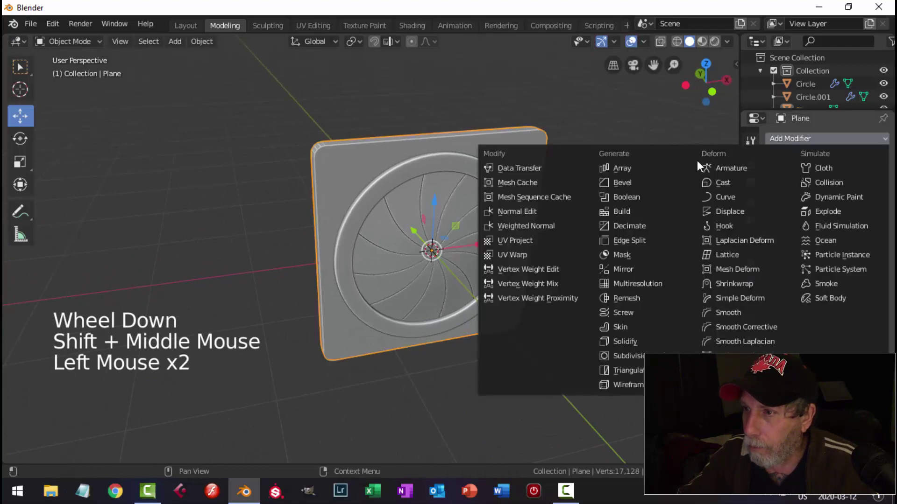
pyautogui.click(640, 182)
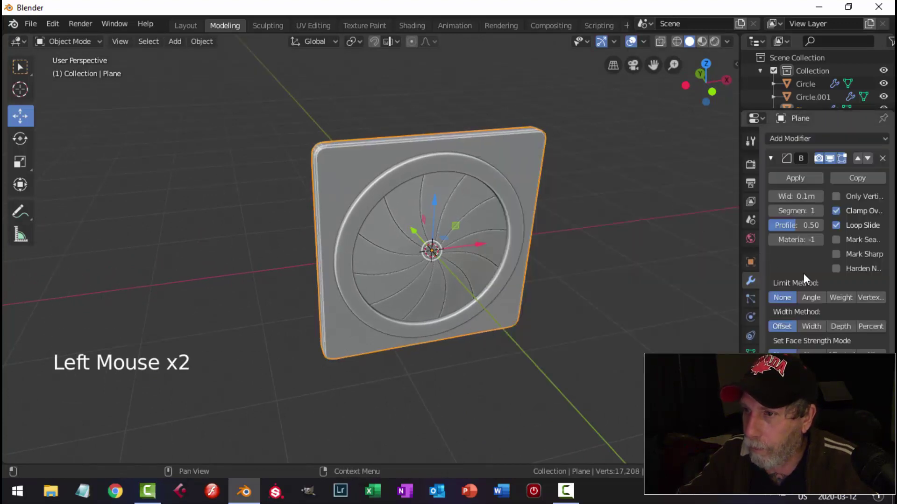
pyautogui.click(820, 211)
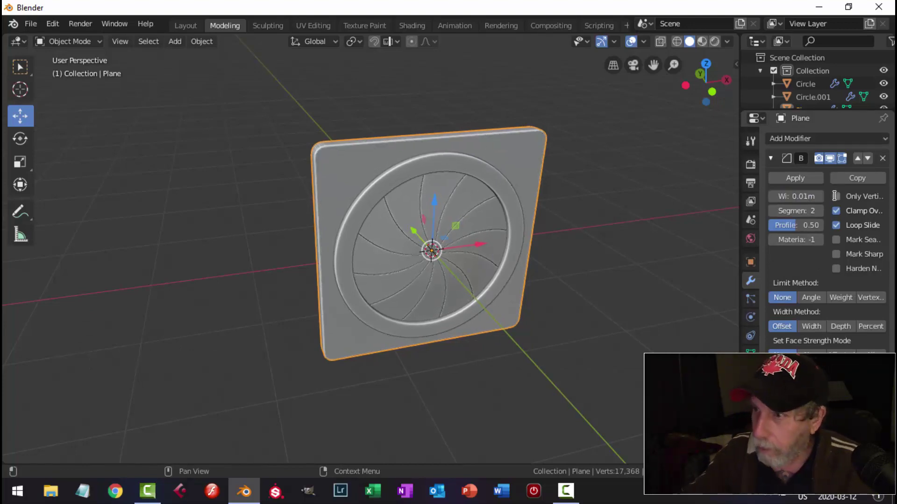
pyautogui.hotkey('alt', 'a')
# Step: Switch the viewport shading to grey Studio lighting
pyautogui.moveTo(554, 182); pyautogui.dragTo(350, 174, button='middle')
pyautogui.scroll(2, 350, 173)
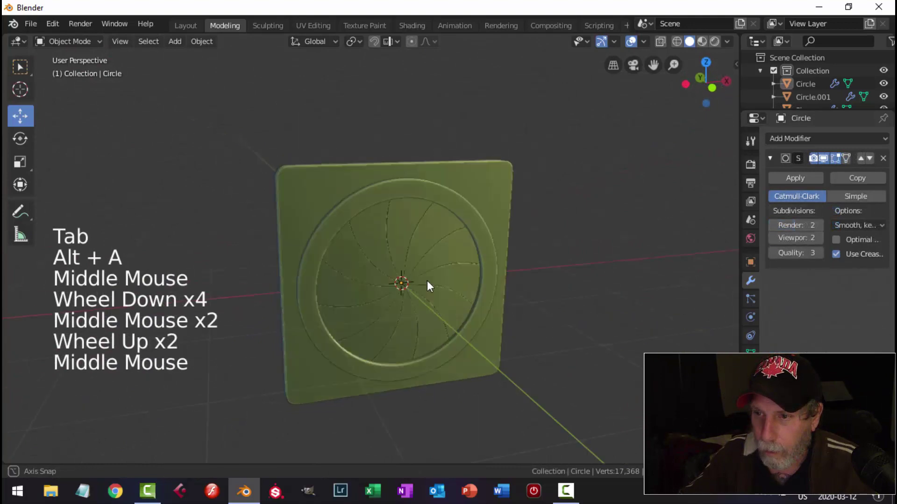
pyautogui.moveTo(402, 282); pyautogui.dragTo(404, 241, button='middle')
pyautogui.scroll(3, 405, 241)
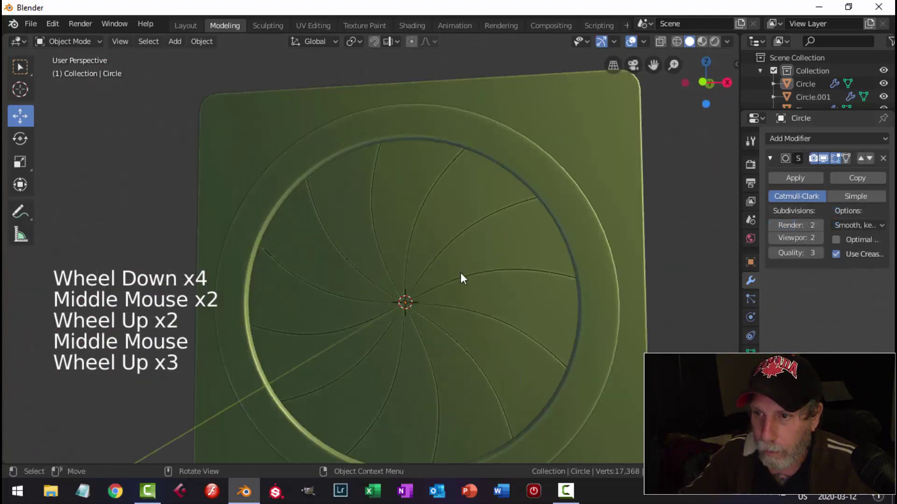
pyautogui.moveTo(457, 278); pyautogui.dragTo(683, 87, button='middle')
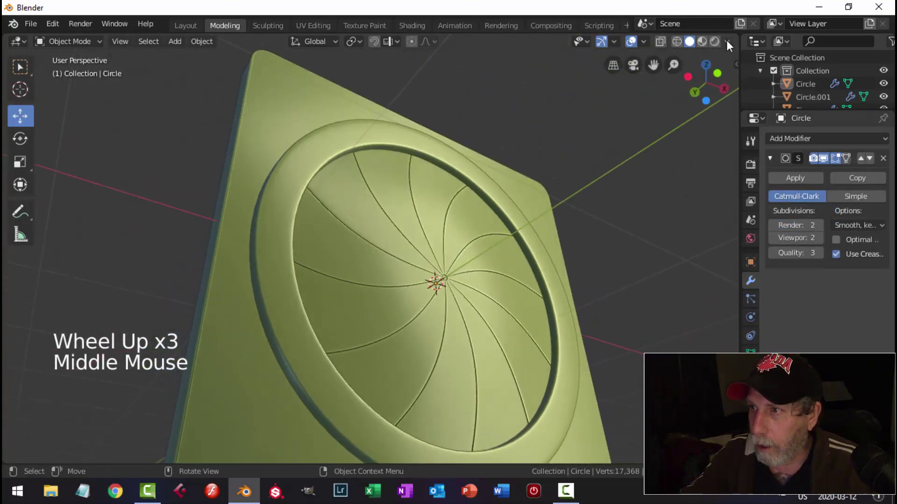
pyautogui.click(727, 41)
pyautogui.click(670, 103)
pyautogui.moveTo(520, 211); pyautogui.dragTo(473, 261, button='middle')
# Step: Add a six-vertex circle and rotate it 90° on X so the hexagon stands upright
pyautogui.press('KP_1')
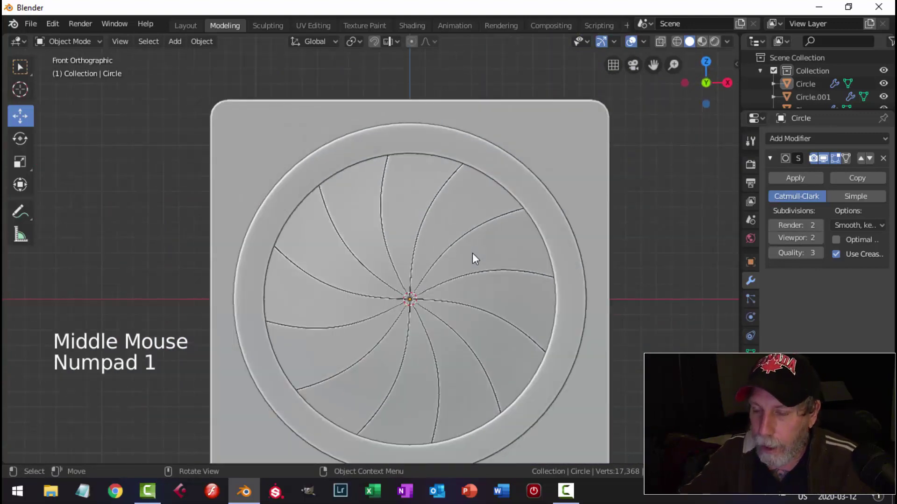
pyautogui.scroll(-1, 472, 254)
pyautogui.hotkey('shift', 'a')
pyautogui.moveTo(477, 222)
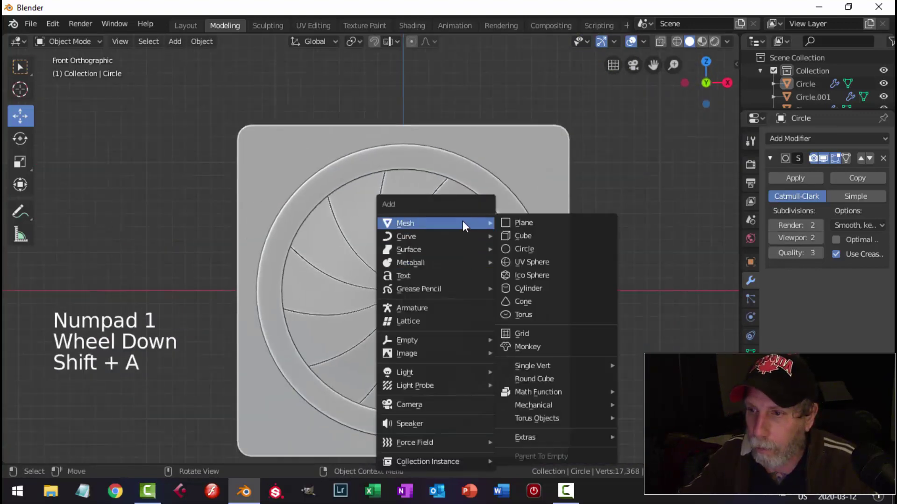
pyautogui.click(548, 247)
pyautogui.click(187, 310)
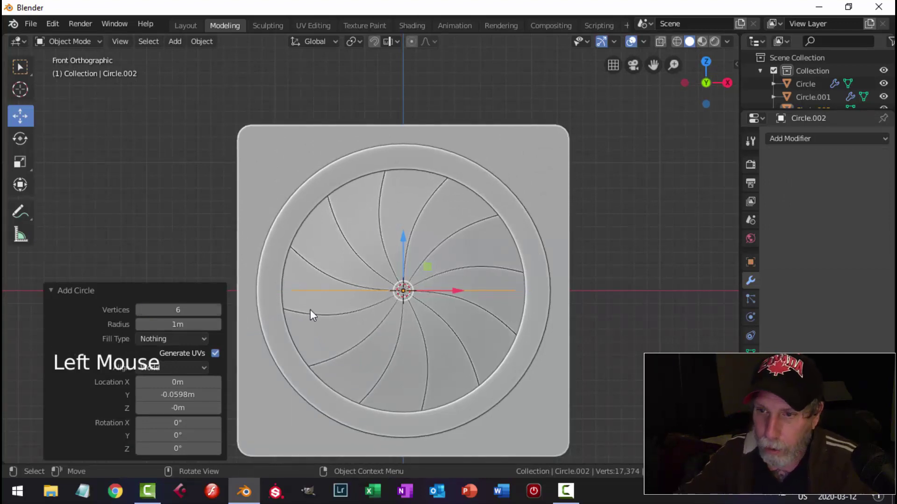
pyautogui.press('Tab')
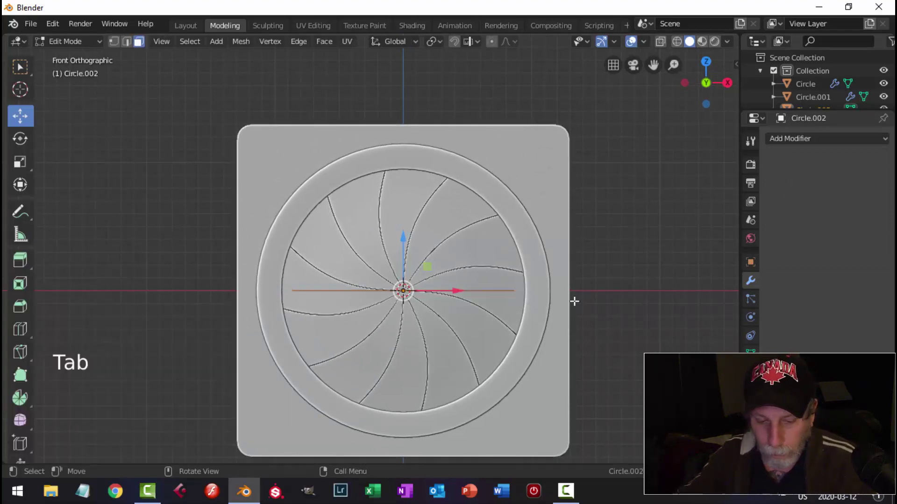
pyautogui.press('r')
pyautogui.press('x')
pyautogui.press('Return')
# Step: Move the hexagon 0.256 m along Y, shrink it to bolt size, lift it onto the rim, rescale to 0.702
pyautogui.moveTo(653, 302); pyautogui.dragTo(431, 316, button='middle')
pyautogui.moveTo(391, 300); pyautogui.dragTo(332, 304)
pyautogui.press('KP_1')
pyautogui.press('s')
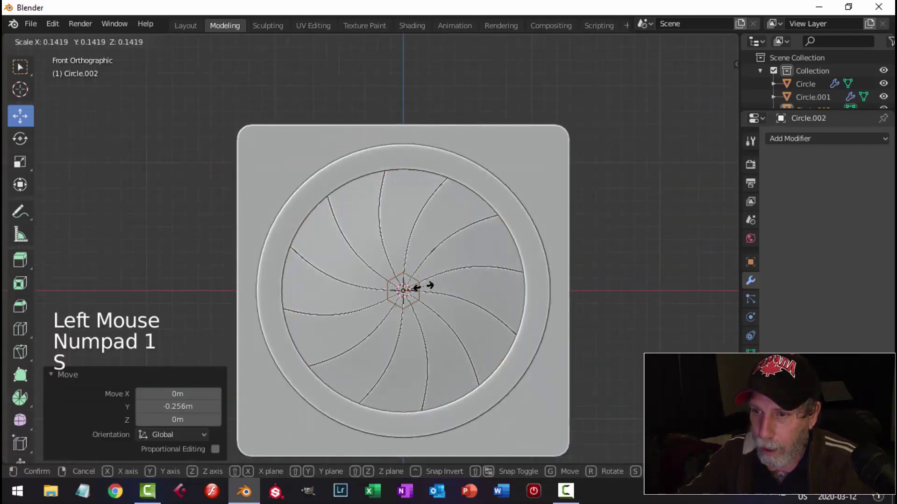
pyautogui.click(413, 289)
pyautogui.moveTo(401, 245); pyautogui.dragTo(406, 218)
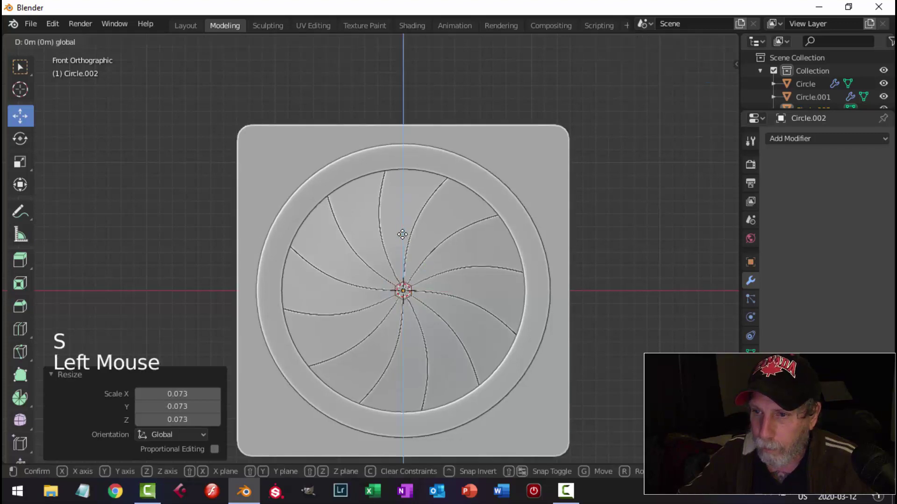
pyautogui.moveTo(423, 120); pyautogui.dragTo(428, 104)
pyautogui.press('s')
pyautogui.click(497, 138)
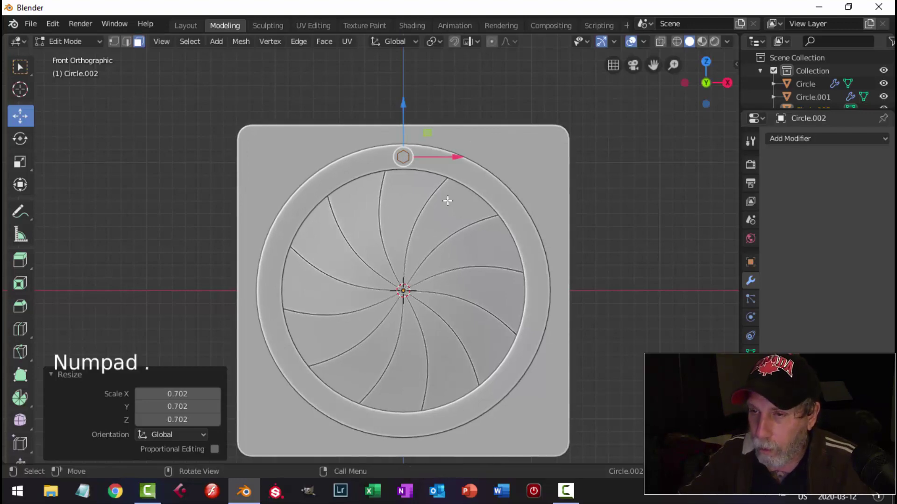
# Step: From the side view, slide the hexagon along Y to seat it on the rim surface
pyautogui.press('2')
pyautogui.press('KP_Decimal')
pyautogui.scroll(-9, 456, 206)
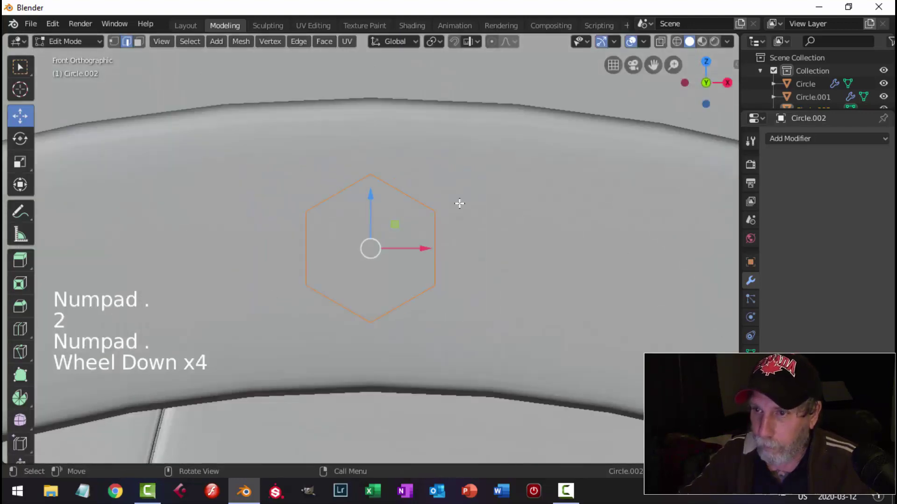
pyautogui.moveTo(372, 252); pyautogui.dragTo(504, 281, button='middle')
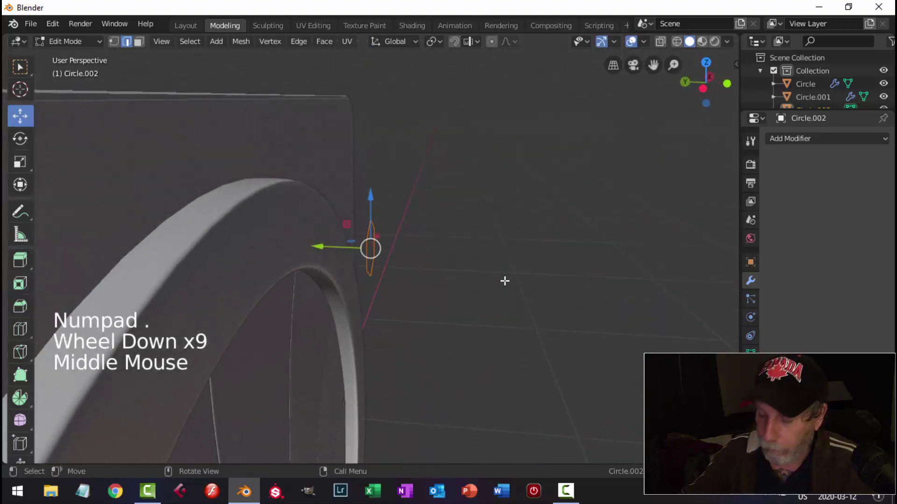
pyautogui.press('KP_3')
pyautogui.moveTo(425, 249); pyautogui.dragTo(532, 255)
pyautogui.moveTo(533, 255); pyautogui.dragTo(560, 290, button='middle')
pyautogui.press('KP_Decimal')
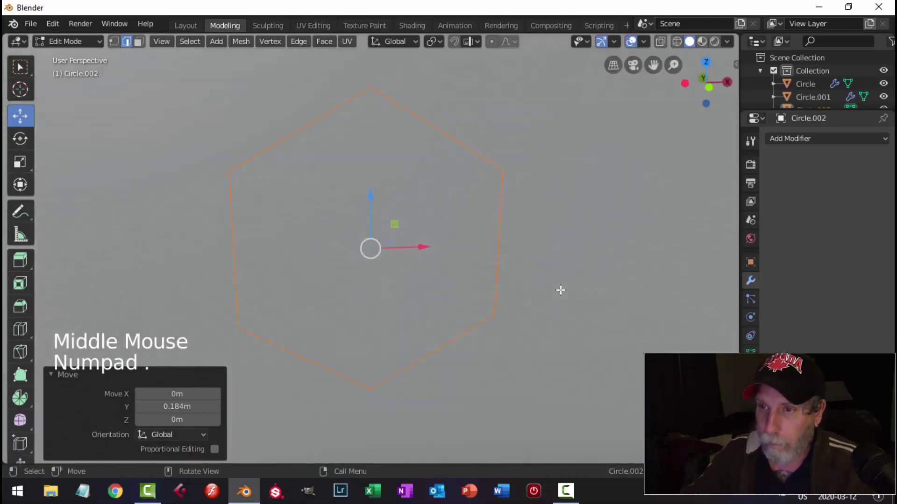
pyautogui.scroll(3, 555, 288)
pyautogui.scroll(-7, 540, 296)
pyautogui.moveTo(472, 300); pyautogui.dragTo(640, 264, button='middle')
# Step: Extrude the hexagon outline inward to 0.721 size and grid fill its inside
pyautogui.press('e')
pyautogui.press('s')
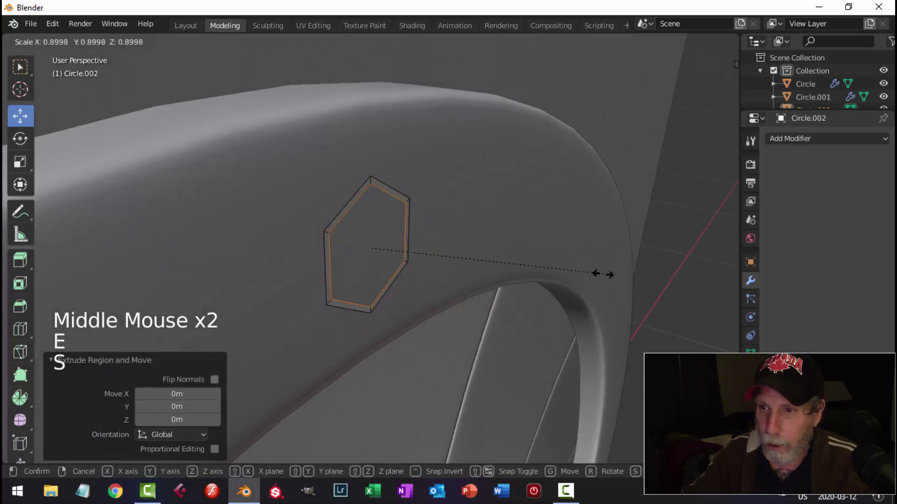
pyautogui.click(556, 284)
pyautogui.click(326, 41)
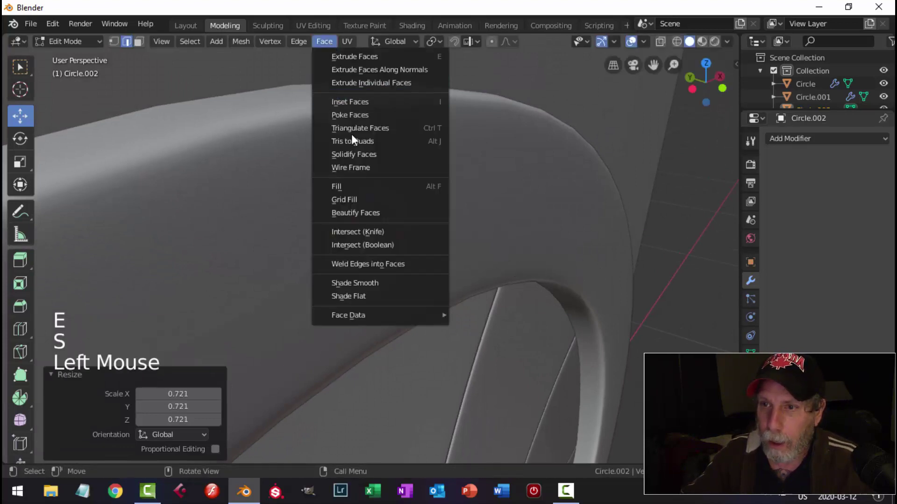
pyautogui.click(365, 198)
# Step: Extrude the outer edge loop along Y for thickness and shift the bolt head onto the rim
pyautogui.hotkey('alt', 'a')
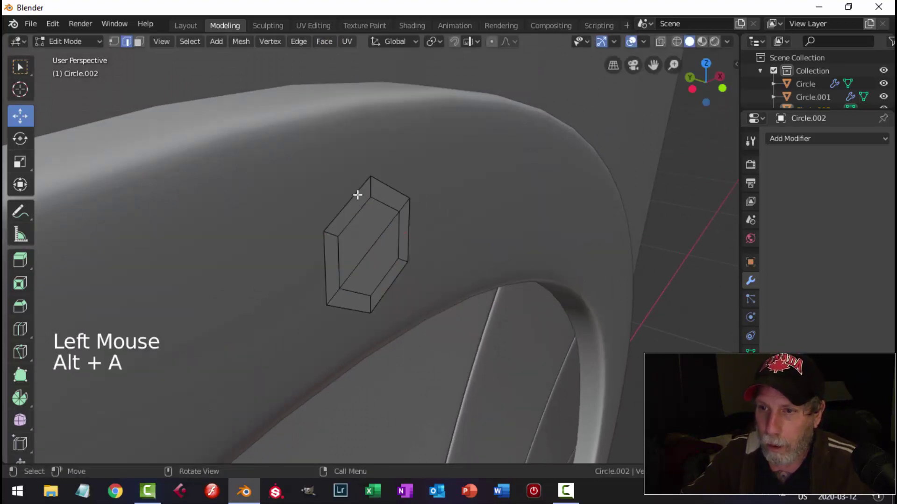
pyautogui.keyDown('alt'); pyautogui.keyDown('shift'); pyautogui.click(357, 195); pyautogui.keyUp('shift'); pyautogui.keyUp('alt')
pyautogui.moveTo(357, 194); pyautogui.dragTo(456, 232, button='middle')
pyautogui.press('e')
pyautogui.moveTo(318, 245)
pyautogui.mouseDown()
pyautogui.moveTo(311, 243)
pyautogui.moveTo(329, 248)
pyautogui.mouseUp()
pyautogui.press('a')
pyautogui.hotkey('alt', 'a')
pyautogui.moveTo(329, 248); pyautogui.dragTo(410, 240, button='middle')
pyautogui.scroll(2, 373, 213)
# Step: Bevel the bolt head's outer edge loop with a single segment and return to Object Mode
pyautogui.keyDown('alt'); pyautogui.keyDown('shift'); pyautogui.click(488, 218); pyautogui.keyUp('shift'); pyautogui.keyUp('alt')
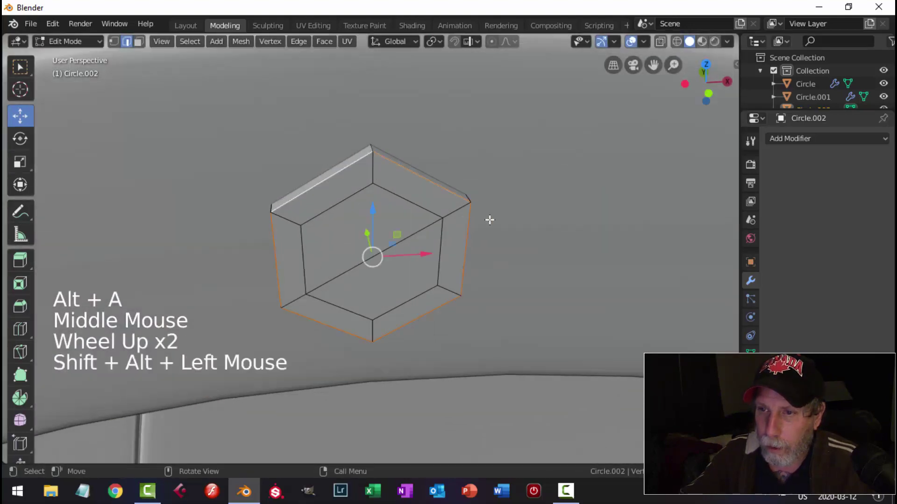
pyautogui.moveTo(507, 218); pyautogui.dragTo(580, 240, button='middle')
pyautogui.hotkey('ctrl', 'b')
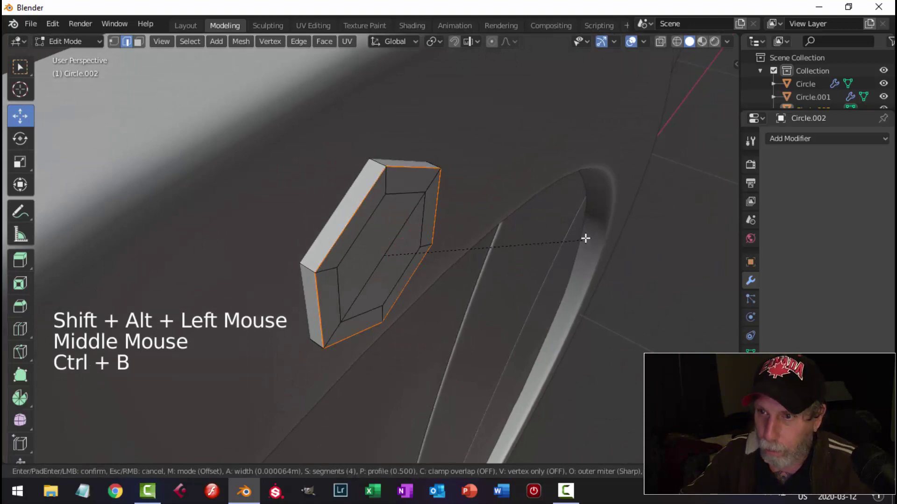
pyautogui.scroll(-3, 588, 233)
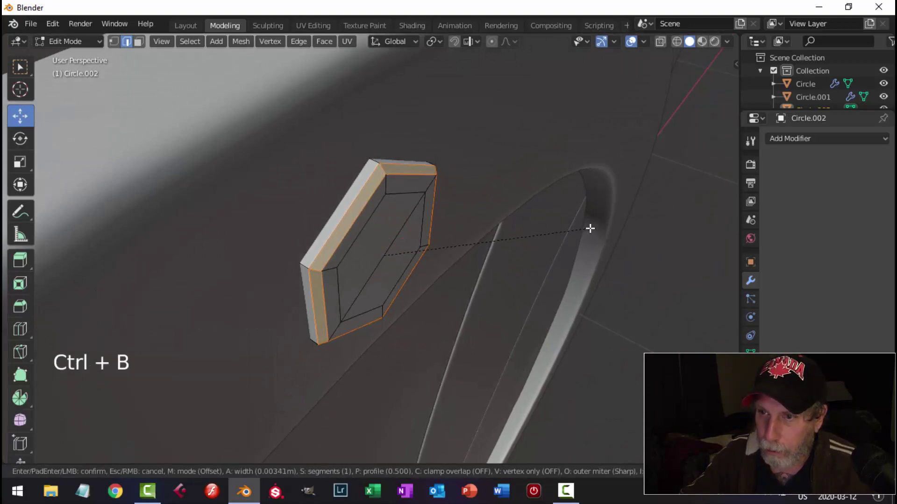
pyautogui.click(579, 228)
pyautogui.hotkey('alt', 'a')
pyautogui.press('Tab')
pyautogui.scroll(-5, 552, 242)
pyautogui.hotkey('alt', 'a')
pyautogui.moveTo(552, 242); pyautogui.dragTo(473, 297, button='middle')
pyautogui.scroll(-10, 442, 285)
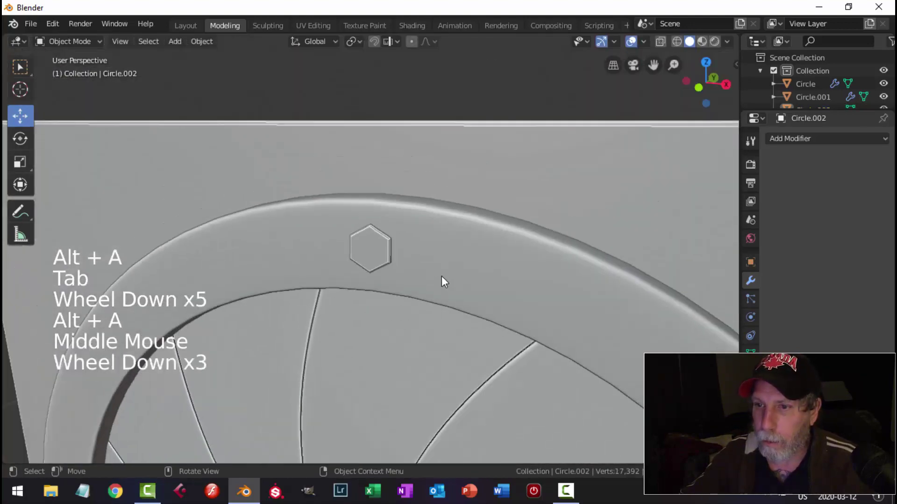
pyautogui.keyDown('shift'); pyautogui.moveTo(427, 312); pyautogui.dragTo(444, 268, button='middle'); pyautogui.keyUp('shift')
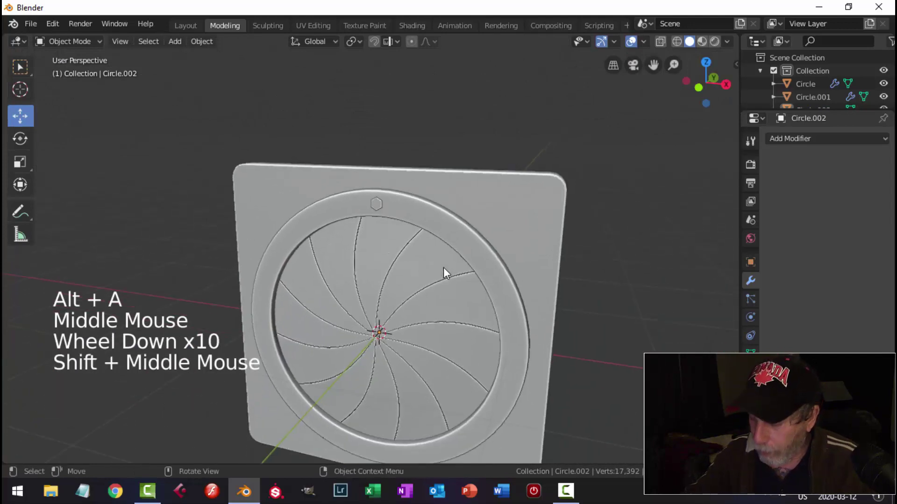
# Step: Set the outer ring's origin to its geometry
pyautogui.press('KP_1')
pyautogui.click(457, 238)
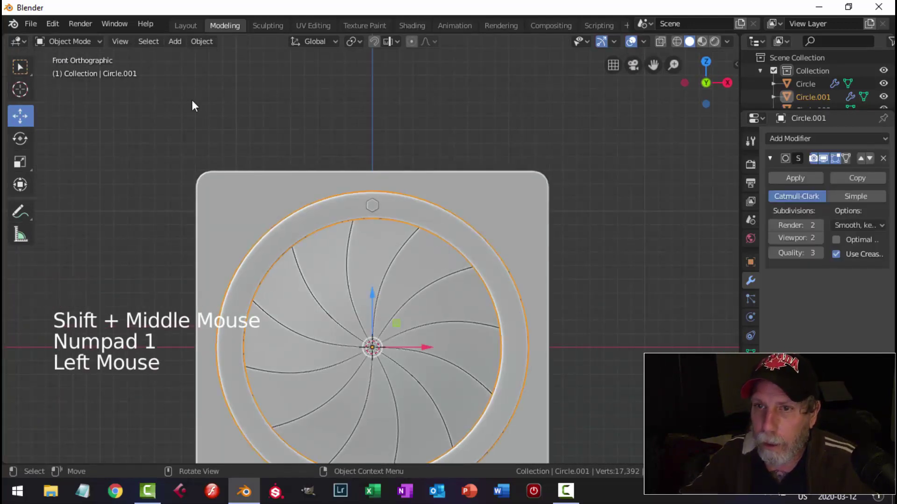
pyautogui.click(202, 41)
pyautogui.moveTo(216, 70)
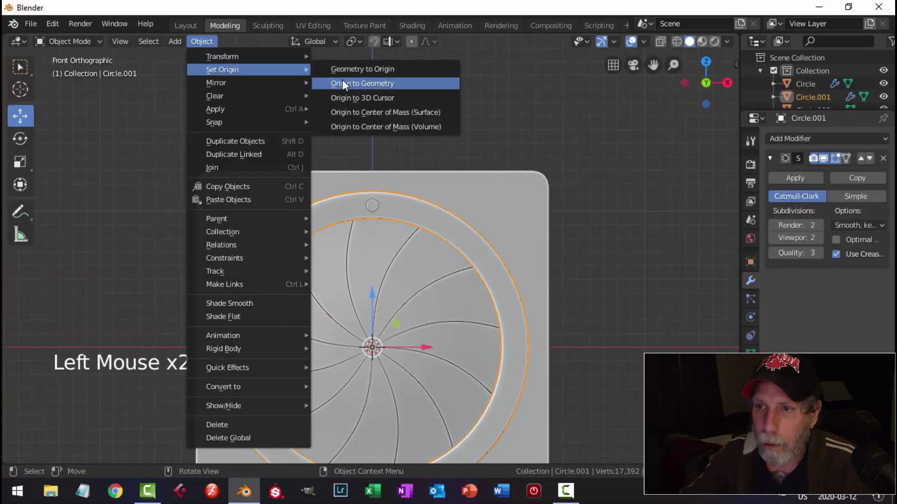
pyautogui.click(341, 80)
pyautogui.click(206, 41)
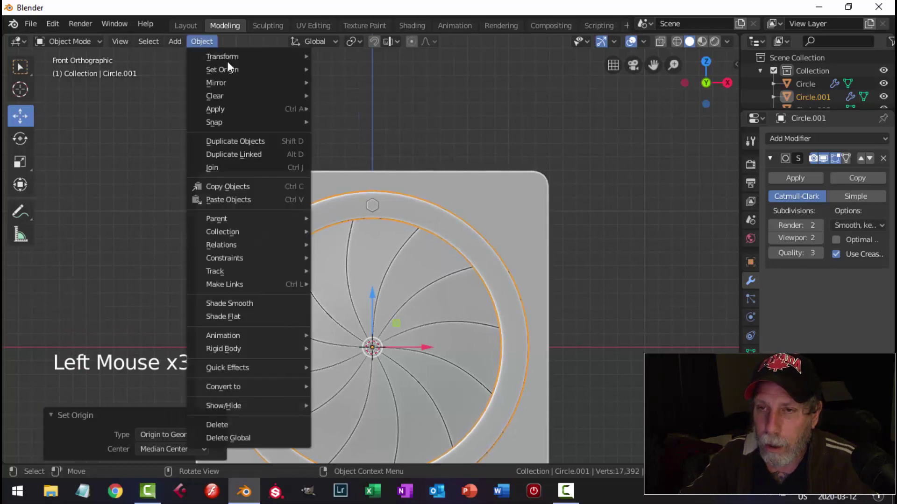
# Step: Snap the 3D cursor to the ring's centre and set the hex bolt's origin to the cursor
pyautogui.press('shift')
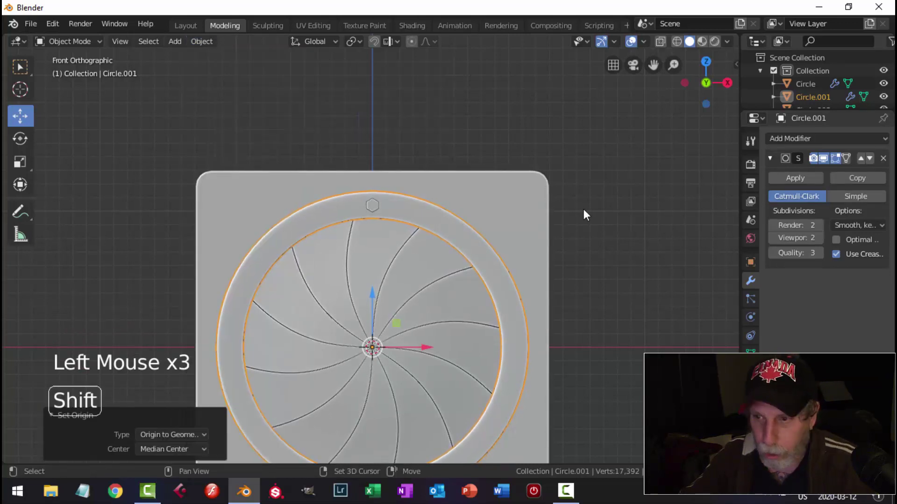
pyautogui.hotkey('shift', 's')
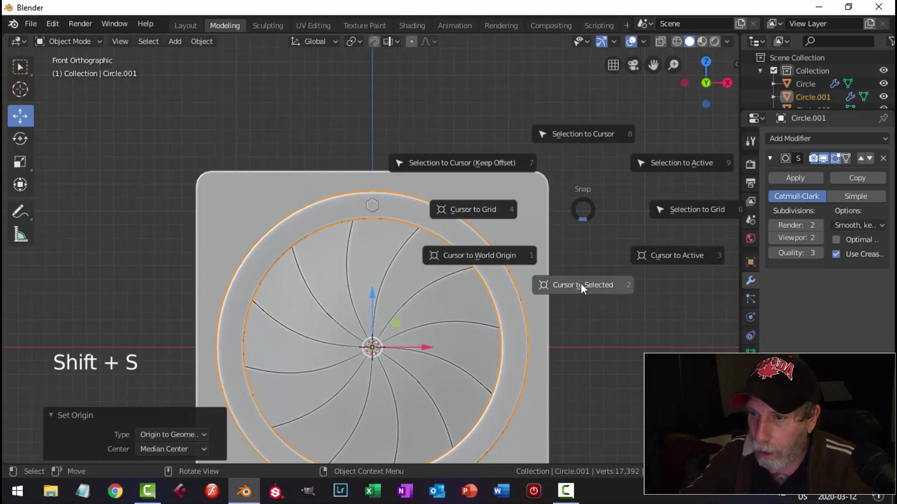
pyautogui.click(581, 283)
pyautogui.hotkey('alt', 'a')
pyautogui.click(373, 206)
pyautogui.keyDown('shift'); pyautogui.moveTo(492, 306); pyautogui.dragTo(484, 257, button='middle'); pyautogui.keyUp('shift')
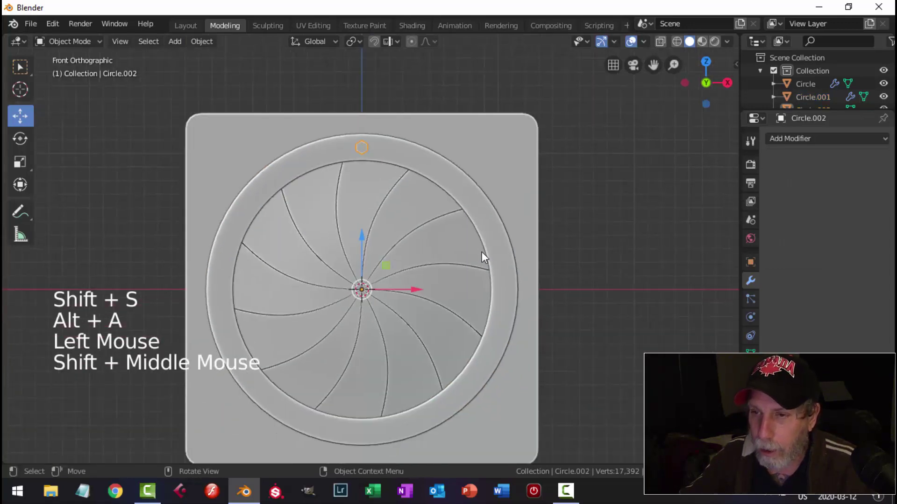
pyautogui.click(205, 40)
pyautogui.moveTo(218, 68)
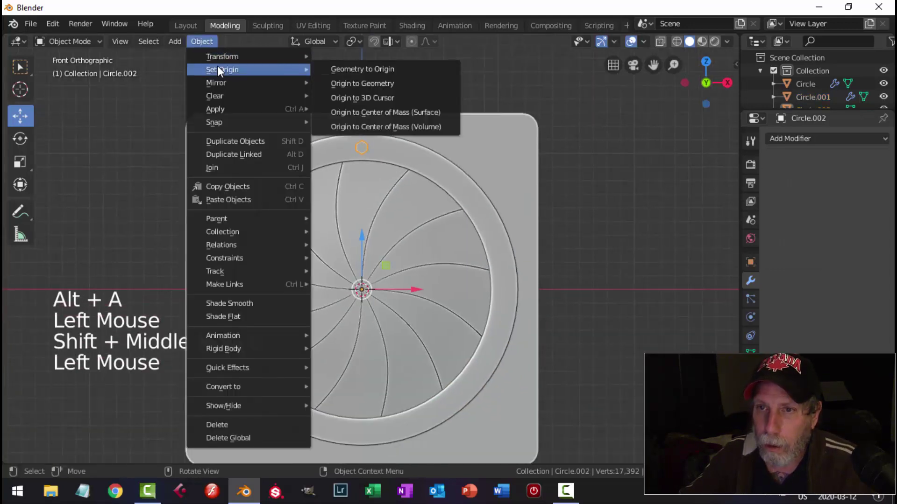
pyautogui.click(363, 98)
# Step: Duplicate the hex bolt and turn the copy 180° to place a bolt at the bottom
pyautogui.hotkey('shift', 'd')
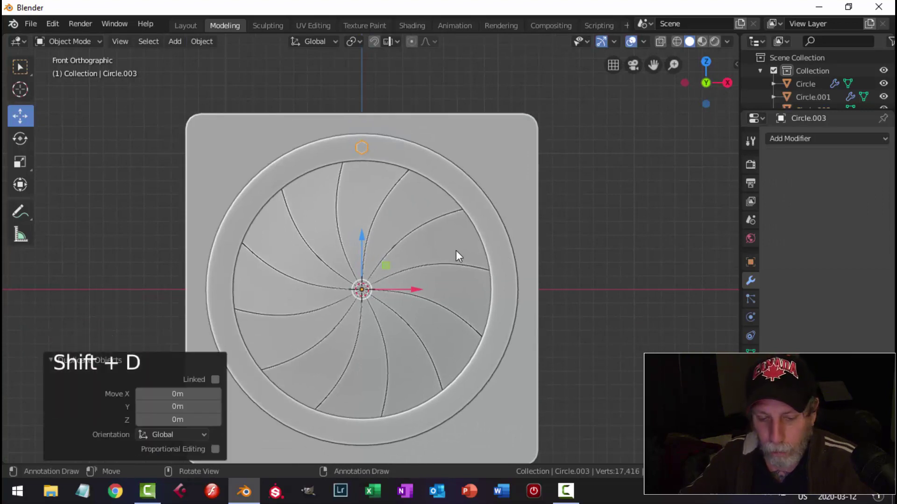
pyautogui.press('t')
pyautogui.press('y')
pyautogui.press('1')
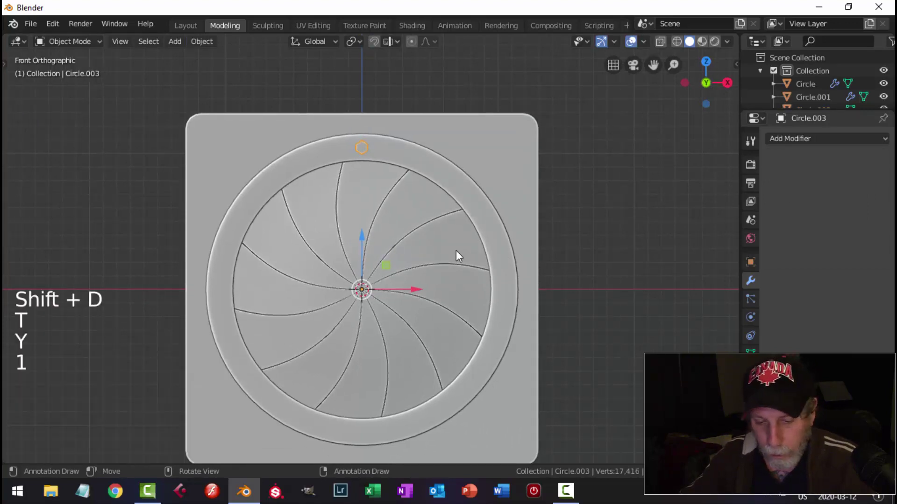
pyautogui.press('8')
pyautogui.click(456, 250)
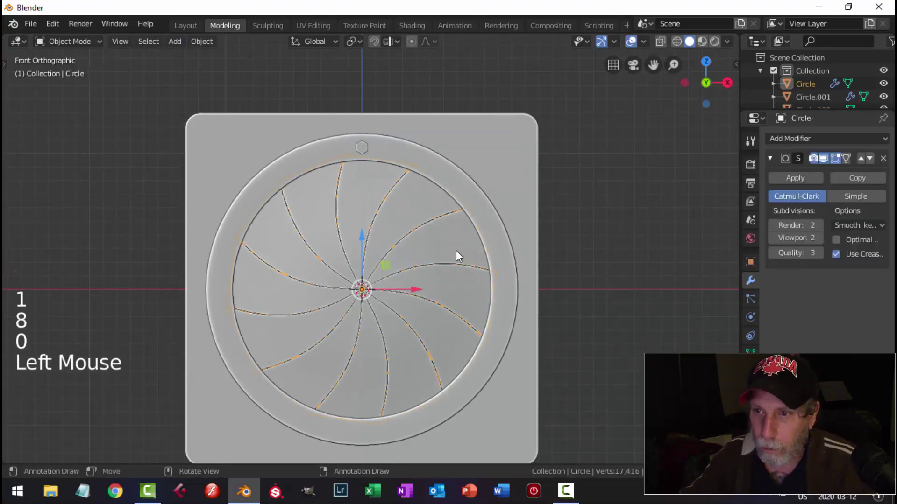
pyautogui.hotkey('alt', 'a')
pyautogui.click(359, 144)
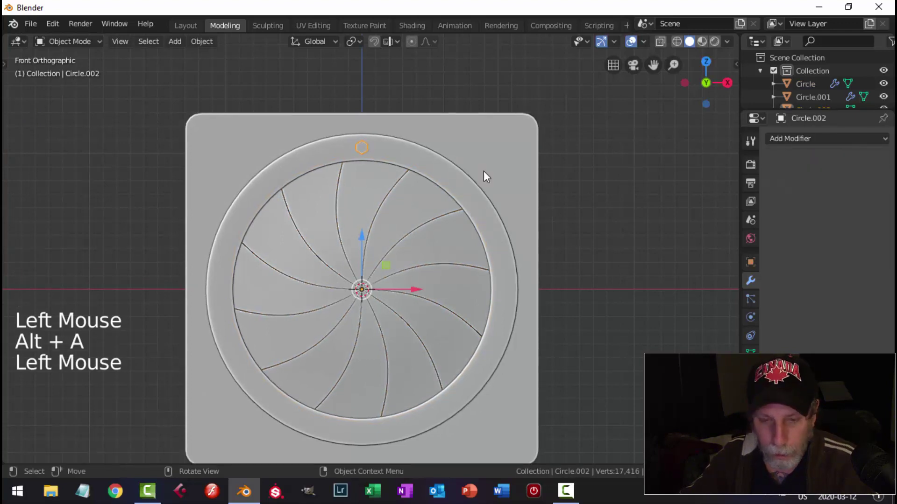
pyautogui.hotkey('shift', 'd')
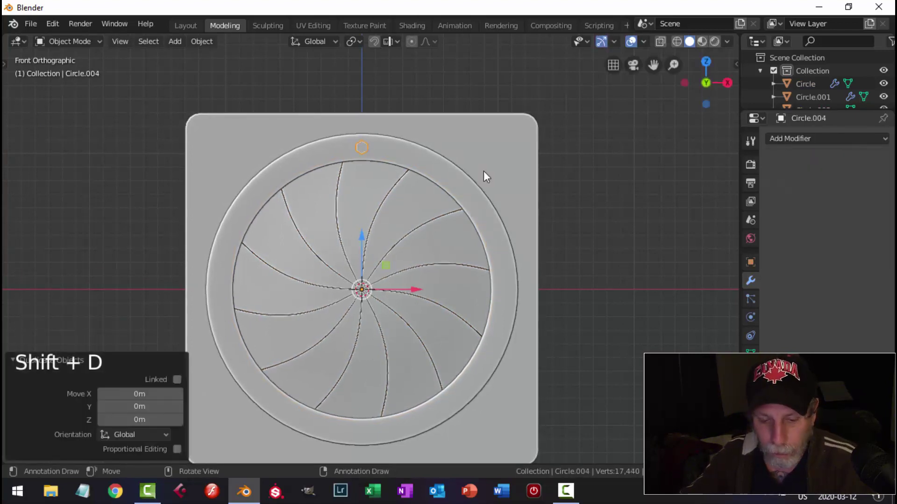
pyautogui.write('r80')
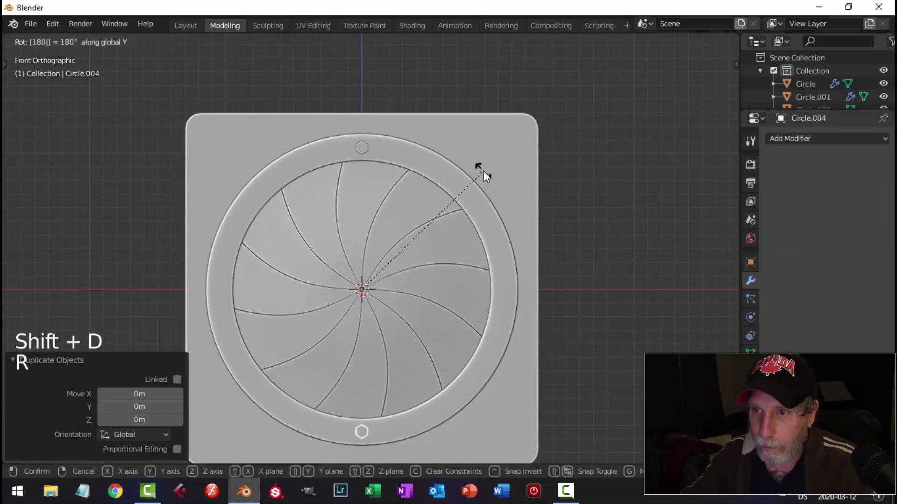
pyautogui.press('Return')
# Step: Duplicate the bolts rotated 90°, then 45° and 90° on Y, completing eight bolts
pyautogui.keyDown('shift'); pyautogui.click(368, 151); pyautogui.keyUp('shift')
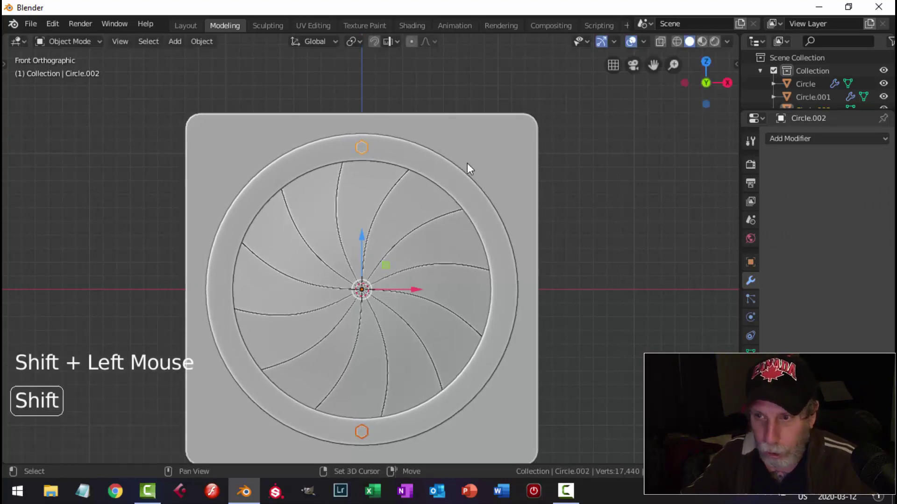
pyautogui.hotkey('shift', 'd')
pyautogui.write('r90')
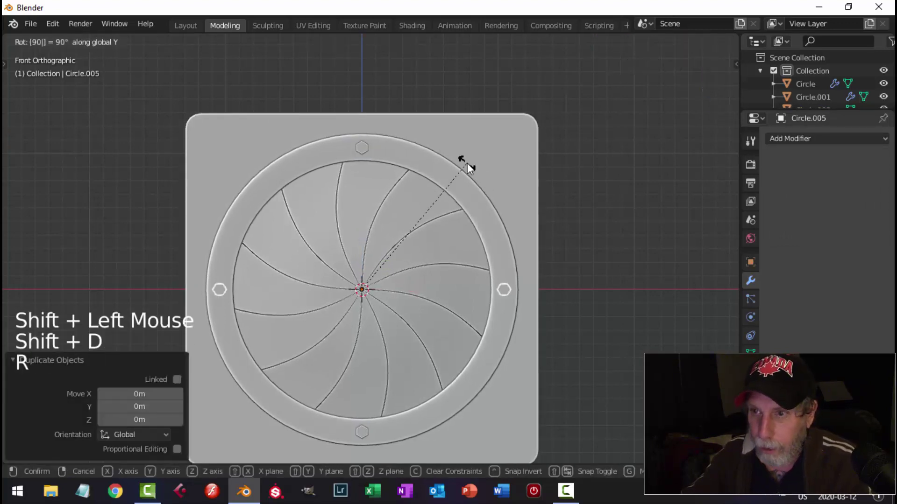
pyautogui.press('Return')
pyautogui.hotkey('shift', 'd')
pyautogui.write('r')
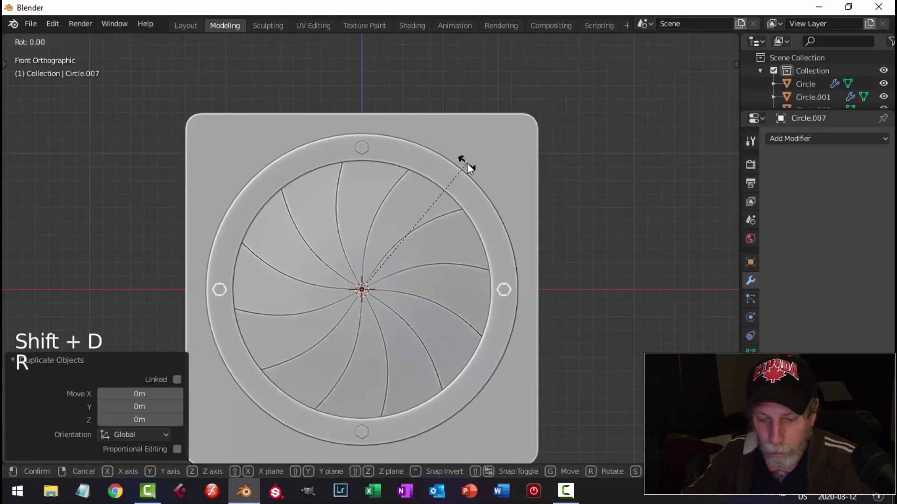
pyautogui.write('y')
pyautogui.write('45')
pyautogui.press('Return')
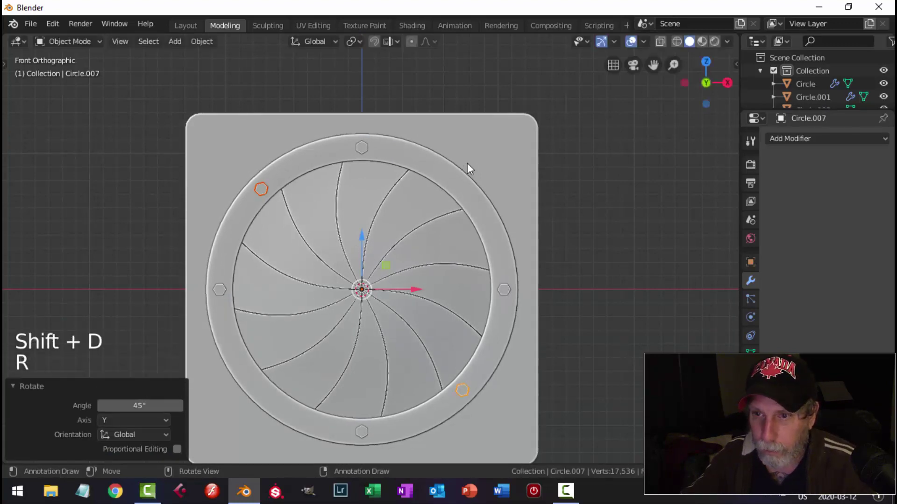
pyautogui.hotkey('shift', 'd')
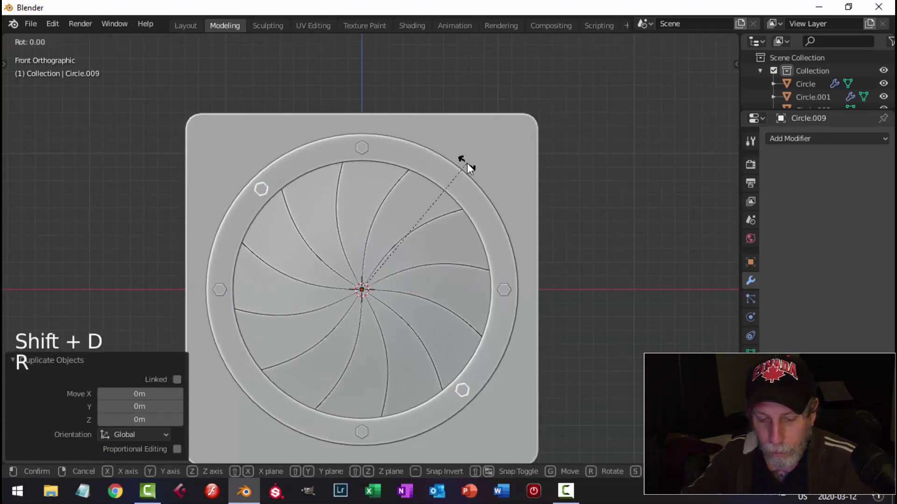
pyautogui.write('y90')
pyautogui.press('Return')
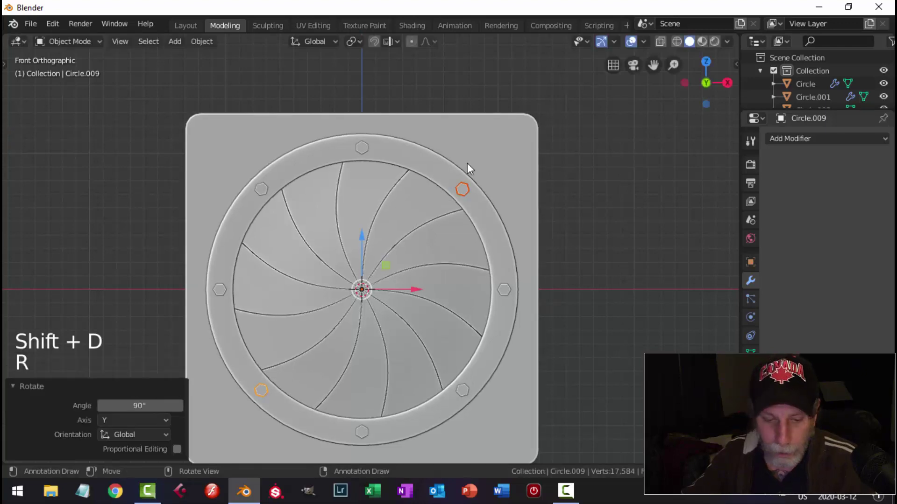
# Step: Deselect all, orbit around the vent, and select the beveled rim ring Circle.001
pyautogui.hotkey('alt', 'a')
pyautogui.scroll(-4, 467, 163)
pyautogui.moveTo(472, 173); pyautogui.dragTo(394, 251, button='middle')
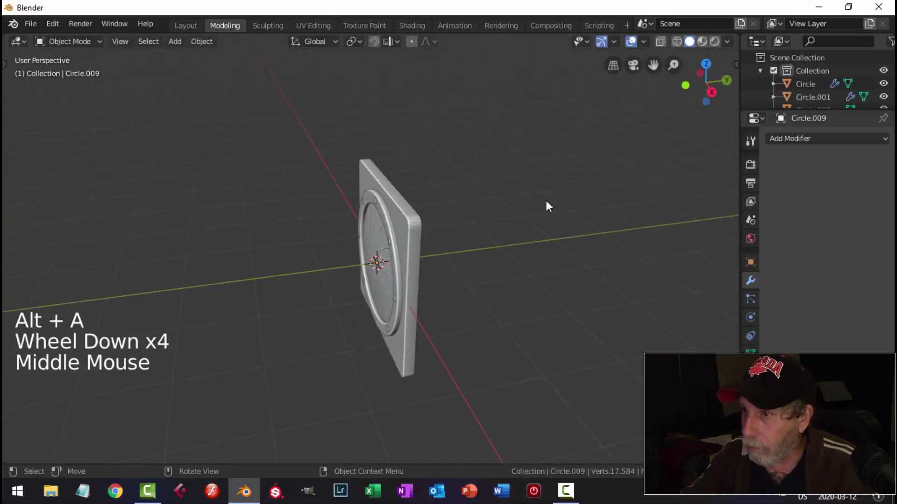
pyautogui.moveTo(507, 209); pyautogui.dragTo(471, 241, button='middle')
pyautogui.scroll(3, 486, 237)
pyautogui.scroll(3, 528, 262)
pyautogui.scroll(-2, 470, 240)
pyautogui.keyDown('shift'); pyautogui.moveTo(502, 212); pyautogui.dragTo(472, 236, button='middle'); pyautogui.keyUp('shift')
pyautogui.moveTo(472, 236); pyautogui.dragTo(374, 254, button='middle')
pyautogui.scroll(-3, 280, 274)
pyautogui.moveTo(280, 274); pyautogui.dragTo(370, 242, button='middle')
pyautogui.scroll(3, 409, 223)
pyautogui.click(442, 234)
# Step: Duplicate the rim's inner edge loop and separate it into its own object
pyautogui.press('Tab')
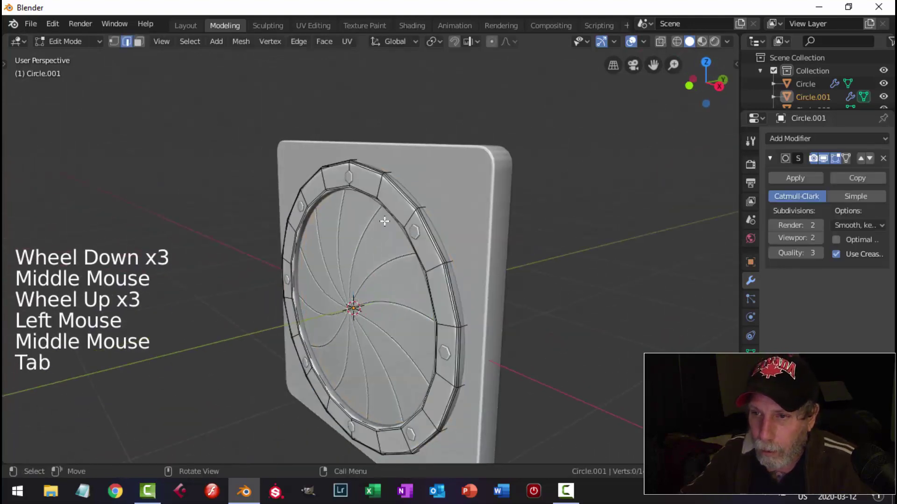
pyautogui.scroll(1, 384, 220)
pyautogui.press('2')
pyautogui.keyDown('alt'); pyautogui.keyDown('shift'); pyautogui.click(391, 197); pyautogui.keyUp('shift'); pyautogui.keyUp('alt')
pyautogui.moveTo(391, 197); pyautogui.dragTo(427, 259, button='middle')
pyautogui.hotkey('shift', 'd')
pyautogui.scroll(-2, 448, 276)
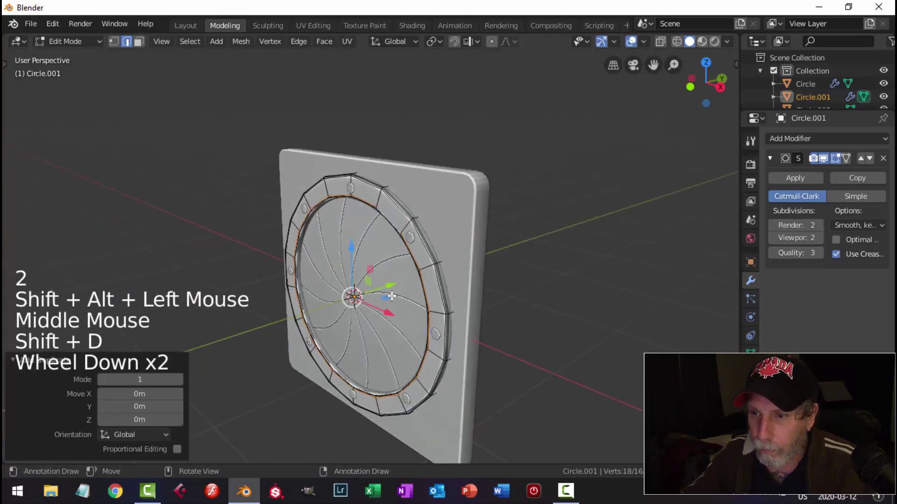
pyautogui.click(473, 291)
pyautogui.press('p')
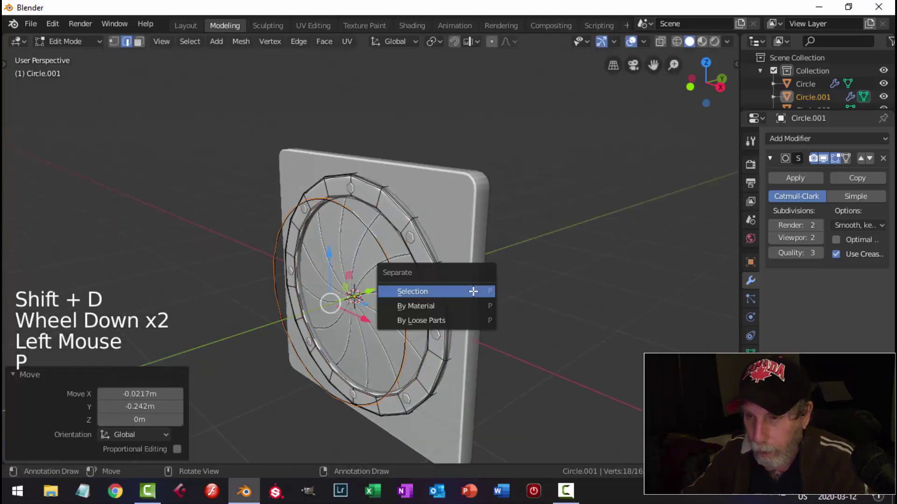
pyautogui.click(473, 291)
pyautogui.press('Tab')
pyautogui.click(383, 252)
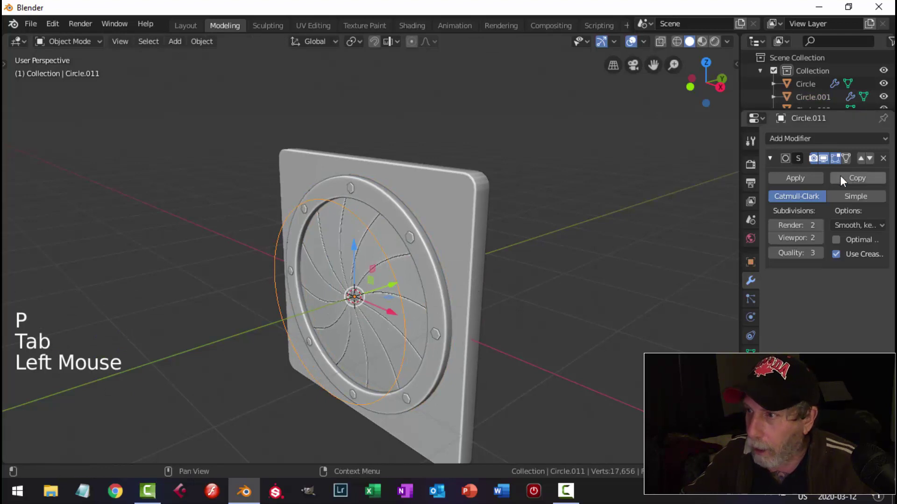
# Step: Remove the new ring's subdivision, fill and extrude it into a cylinder, slide it through the plate
pyautogui.click(884, 158)
pyautogui.press('Tab')
pyautogui.press('a')
pyautogui.press('f')
pyautogui.moveTo(526, 279); pyautogui.dragTo(460, 291, button='middle')
pyautogui.press('e')
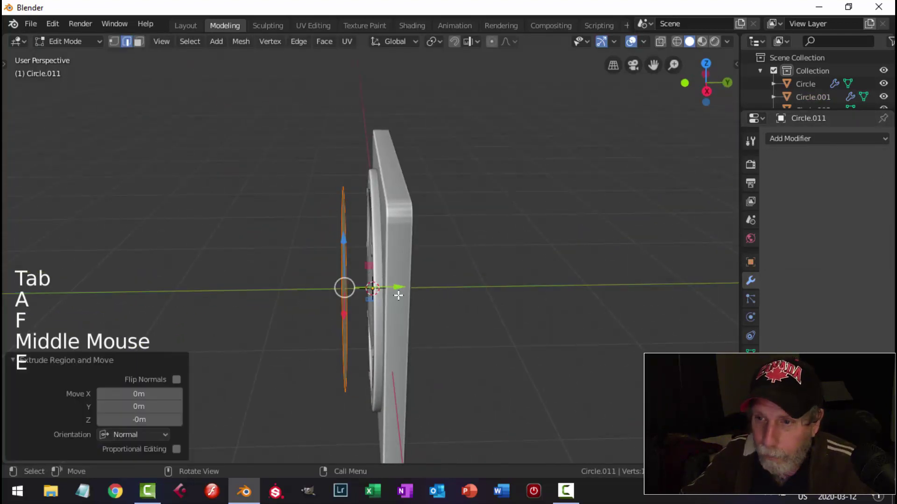
pyautogui.click(429, 289)
pyautogui.press('a')
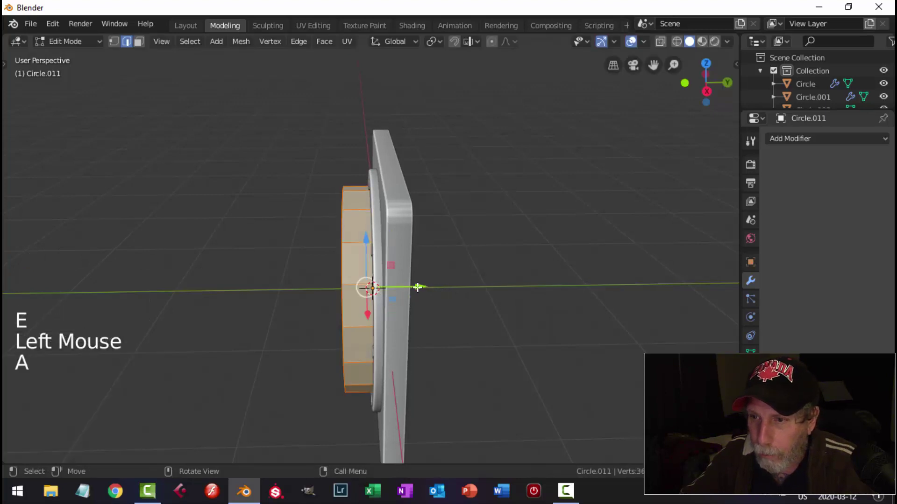
pyautogui.moveTo(417, 287); pyautogui.dragTo(436, 288)
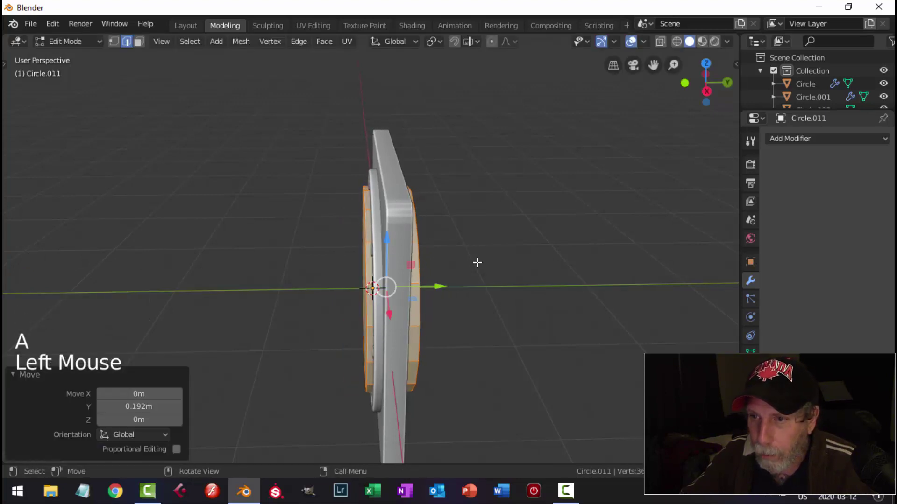
pyautogui.press('Tab')
pyautogui.moveTo(477, 263); pyautogui.dragTo(408, 234, button='middle')
# Step: Add and apply a Boolean Difference modifier on the square plate using the cylinder
pyautogui.click(408, 233)
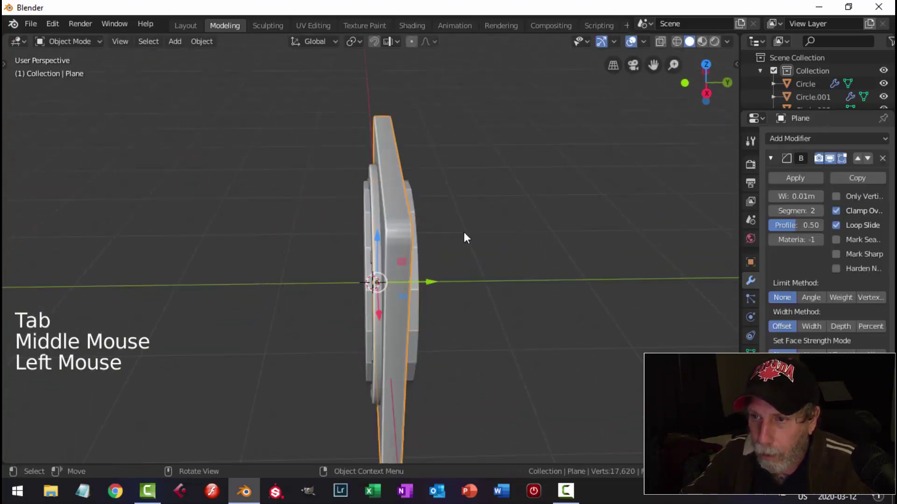
pyautogui.click(769, 158)
pyautogui.click(779, 139)
pyautogui.click(634, 198)
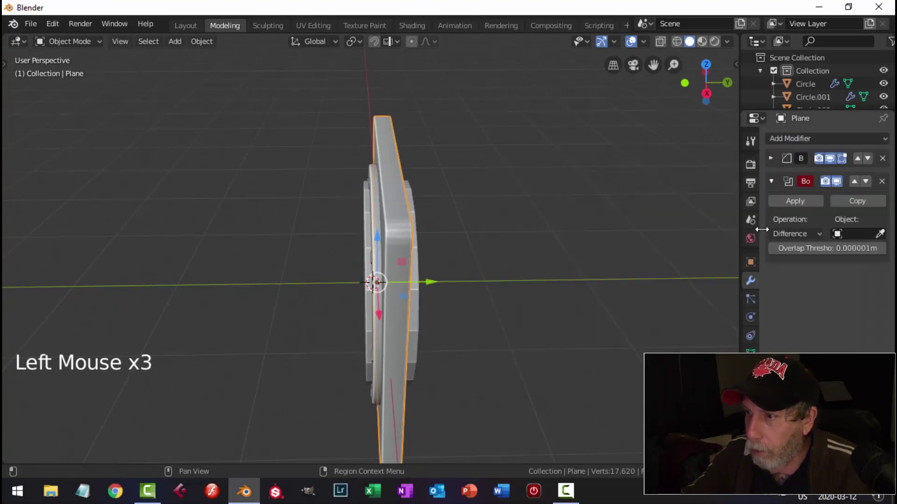
pyautogui.click(794, 199)
# Step: Delete the cutter cylinder and inspect the plate's new hole
pyautogui.hotkey('alt', 'a')
pyautogui.moveTo(428, 281); pyautogui.dragTo(491, 276, button='middle')
pyautogui.click(371, 266)
pyautogui.press('x')
pyautogui.click(371, 266)
pyautogui.moveTo(370, 266); pyautogui.dragTo(279, 314, button='middle')
# Step: Select the iris Circle in Edit Mode, viewed from the front (Numpad 1) in wireframe
pyautogui.scroll(2, 424, 305)
pyautogui.scroll(3, 396, 321)
pyautogui.scroll(-5, 399, 318)
pyautogui.scroll(1, 349, 312)
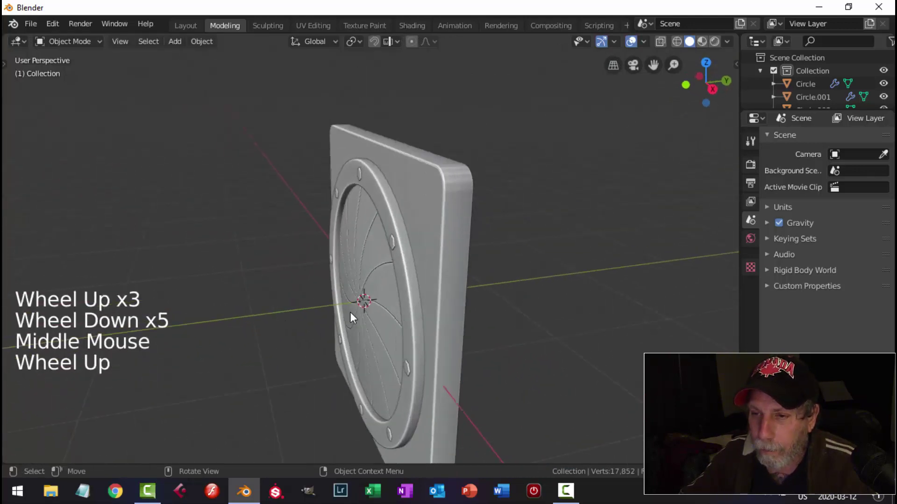
pyautogui.scroll(1, 369, 285)
pyautogui.click(382, 268)
pyautogui.press('Tab')
pyautogui.moveTo(382, 268); pyautogui.dragTo(455, 245, button='middle')
pyautogui.press('KP_1')
pyautogui.scroll(4, 454, 241)
pyautogui.press('z')
pyautogui.scroll(4, 404, 229)
# Step: Box-select the iris centre vertices and grow the selection outward twice
pyautogui.press('1')
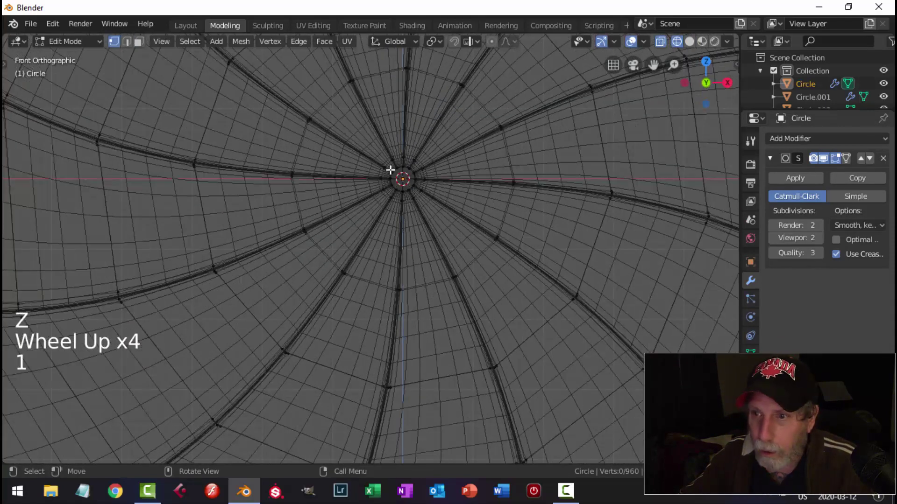
pyautogui.press('b')
pyautogui.moveTo(363, 141); pyautogui.dragTo(444, 212)
pyautogui.scroll(-8, 484, 232)
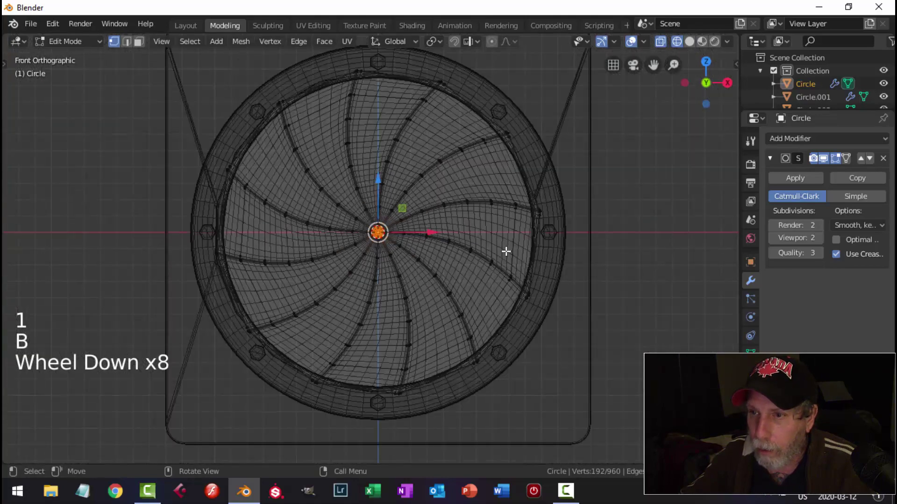
pyautogui.moveTo(504, 252); pyautogui.dragTo(440, 284, button='middle')
pyautogui.press('ctrl+KP_Add')
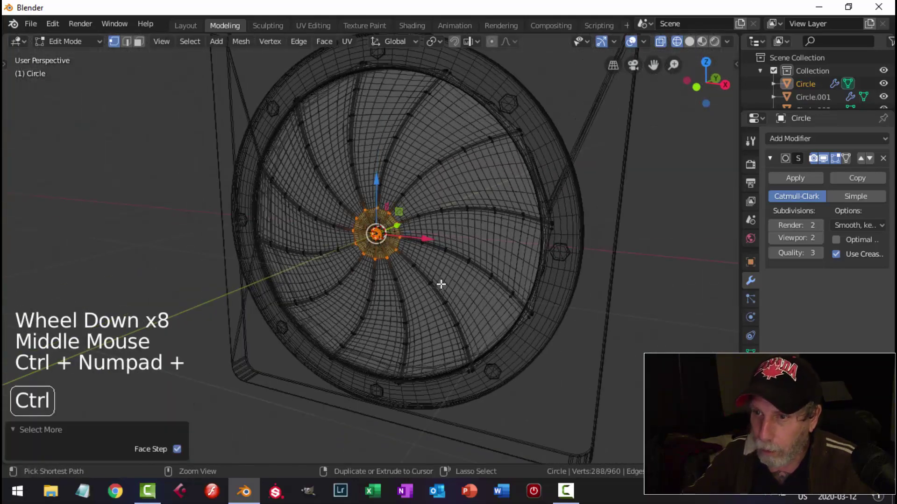
pyautogui.press('ctrl+KP_Add')
# Step: With proportional editing on in solid view, move the centre -0.0341 m along Y
pyautogui.scroll(-2, 555, 266)
pyautogui.moveTo(548, 262); pyautogui.dragTo(523, 146, button='middle')
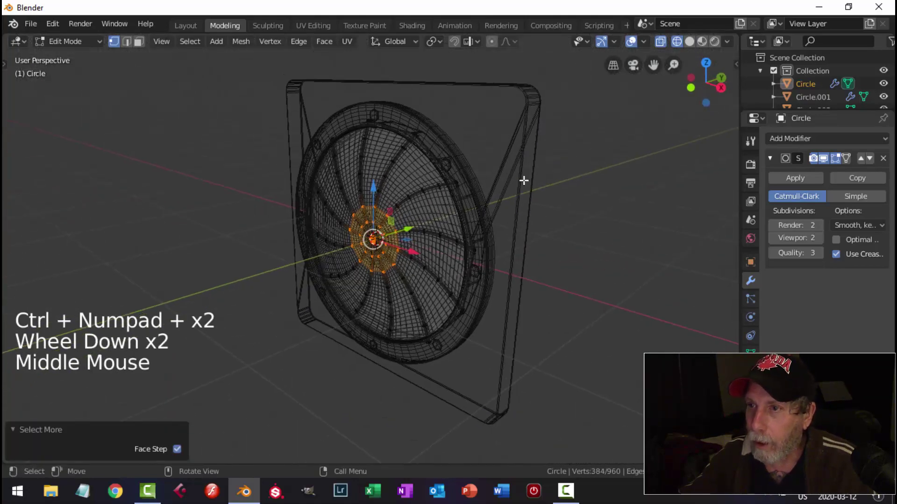
pyautogui.click(492, 42)
pyautogui.press('z')
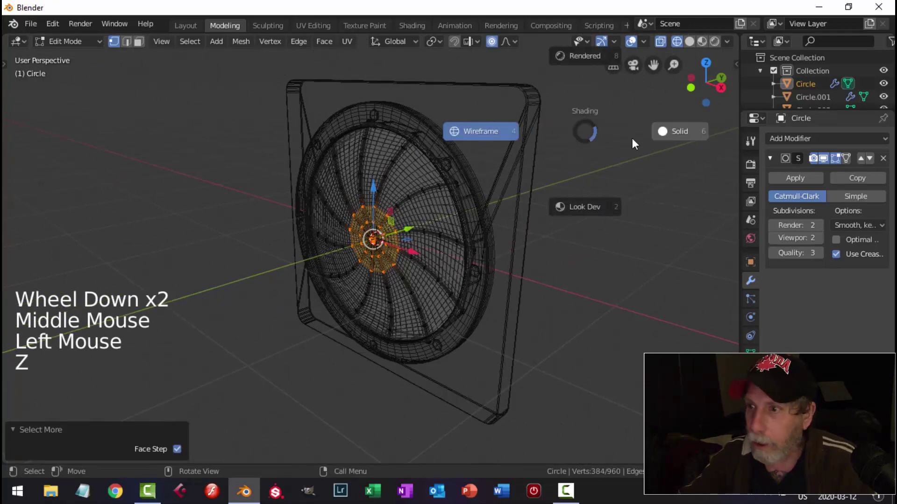
pyautogui.scroll(-2, 631, 172)
pyautogui.moveTo(631, 173)
pyautogui.mouseDown(button='middle')
pyautogui.moveTo(556, 228)
pyautogui.moveTo(451, 243)
pyautogui.mouseUp(button='middle')
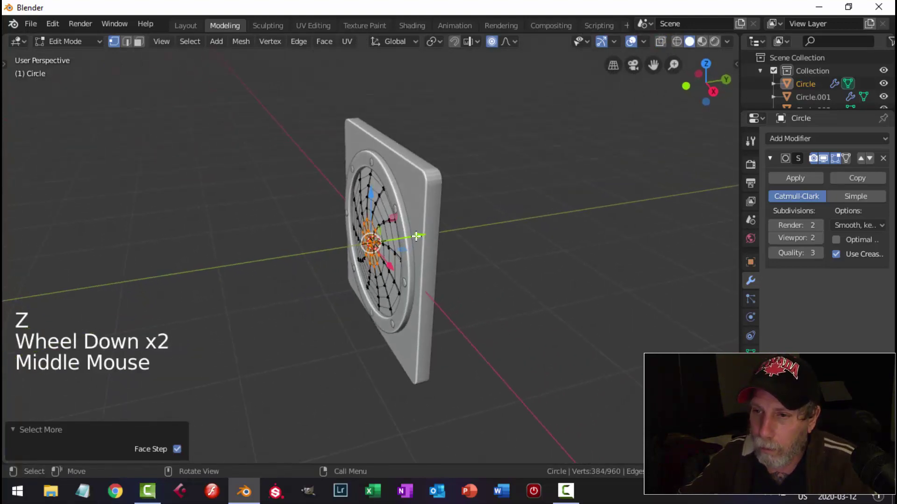
pyautogui.moveTo(415, 236); pyautogui.dragTo(461, 234)
# Step: Deselect all, return to Object Mode, and orbit and zoom to inspect the domed iris in the bolted bezel
pyautogui.hotkey('alt', 'a')
pyautogui.press('Tab')
pyautogui.hotkey('alt', 'a')
pyautogui.scroll(3, 456, 248)
pyautogui.moveTo(456, 248); pyautogui.dragTo(489, 212, button='middle')
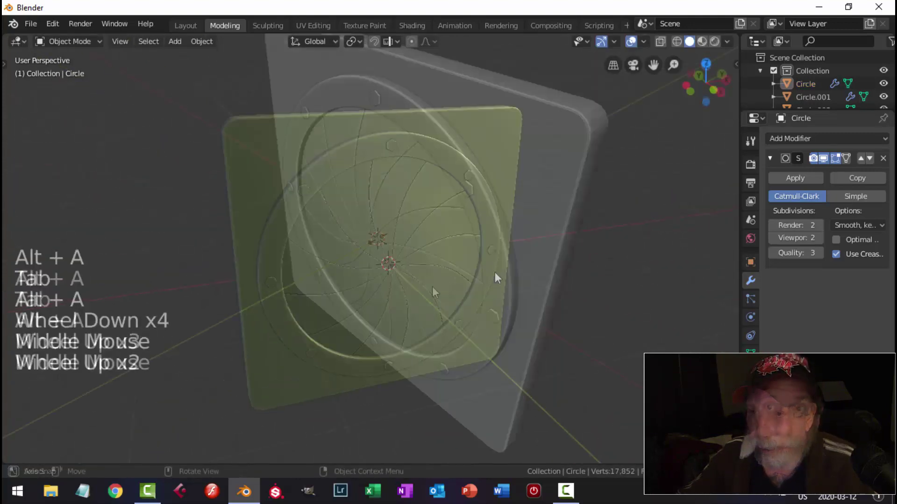
pyautogui.scroll(1, 495, 271)
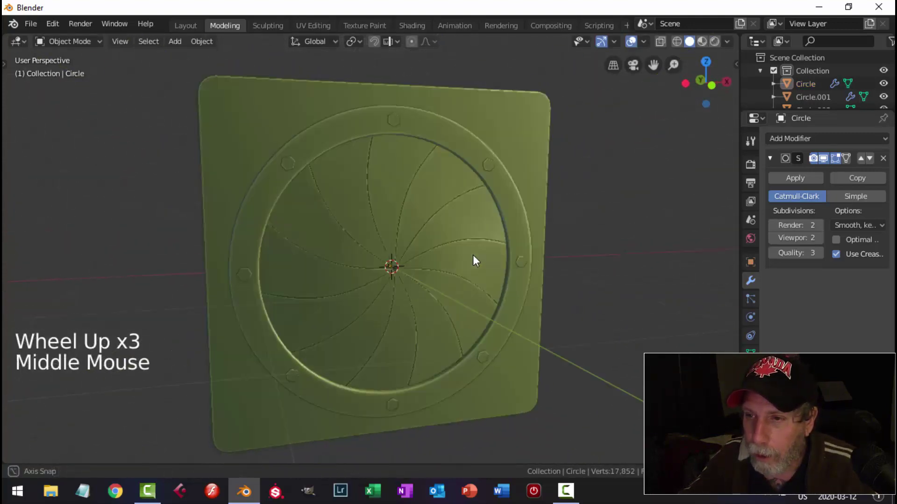
pyautogui.scroll(-5, 473, 247)
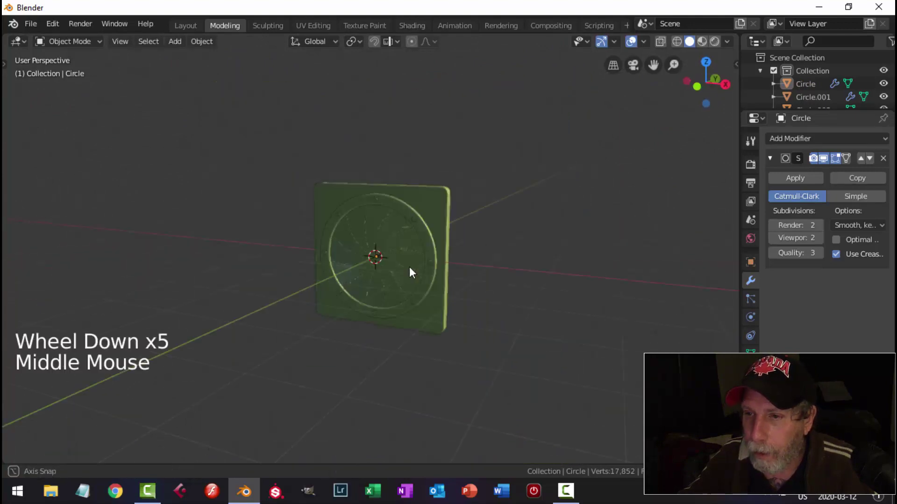
pyautogui.scroll(4, 411, 268)
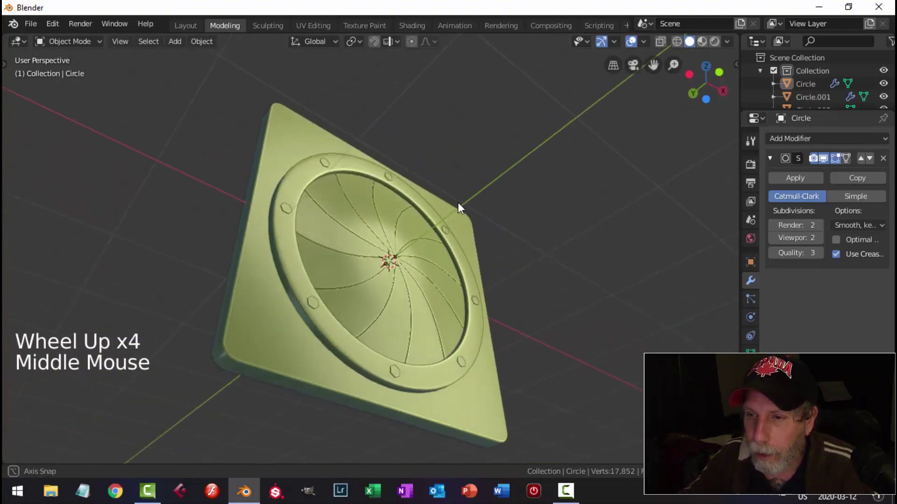